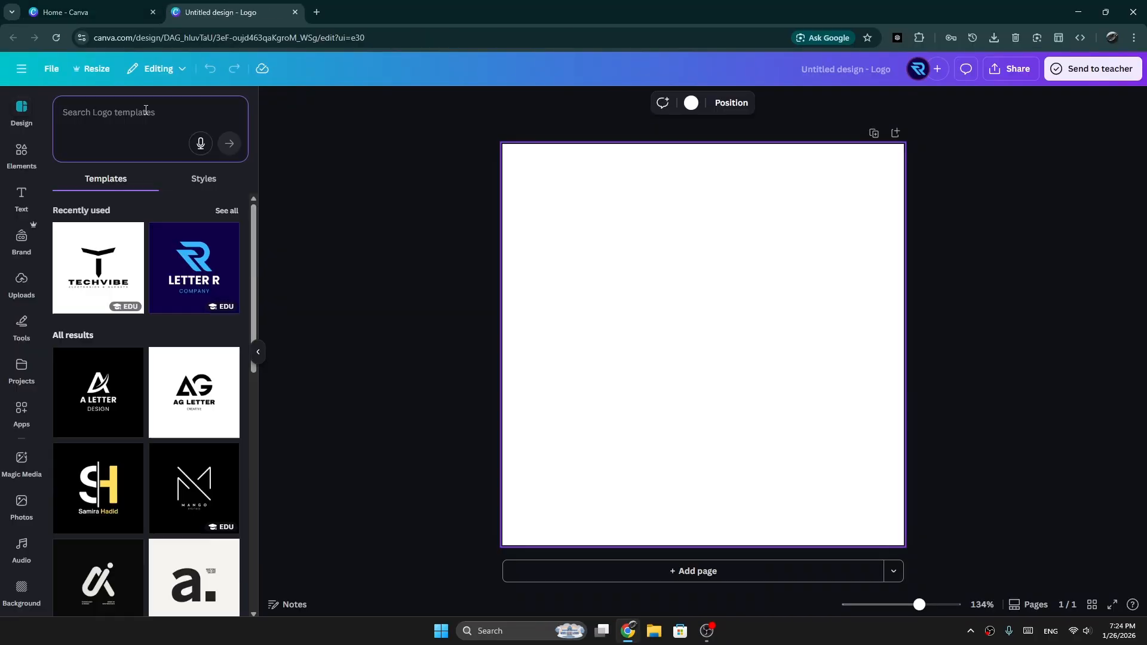
Step: Search the logo templates for "M logo design" and apply the blue and black Geometric M template to the page
left_click(146, 113)
type("M logo design")
key("Return")
scroll(122, 379, "down", 5)
scroll(121, 379, "down", 4)
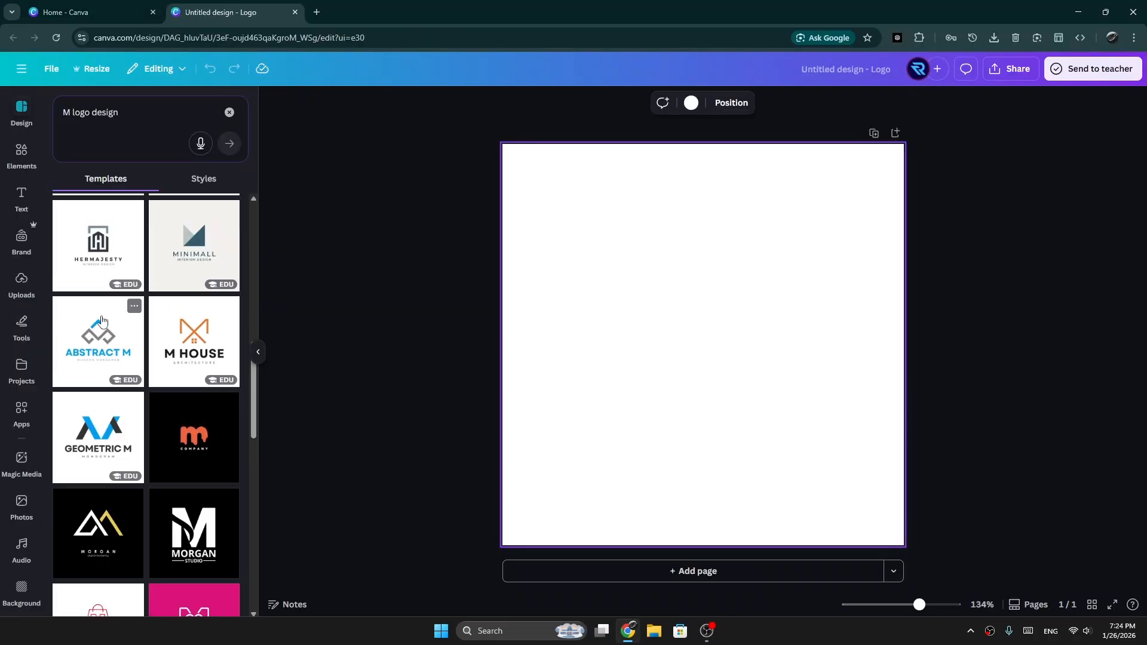
left_click(106, 397)
left_click(258, 352)
Step: Replace the template's title with "MATRO" and its tagline with "SELLING"
double_click(603, 394)
type("Matro")
key("BackSpace")
left_click(644, 429)
double_click(643, 429)
type("Selling")
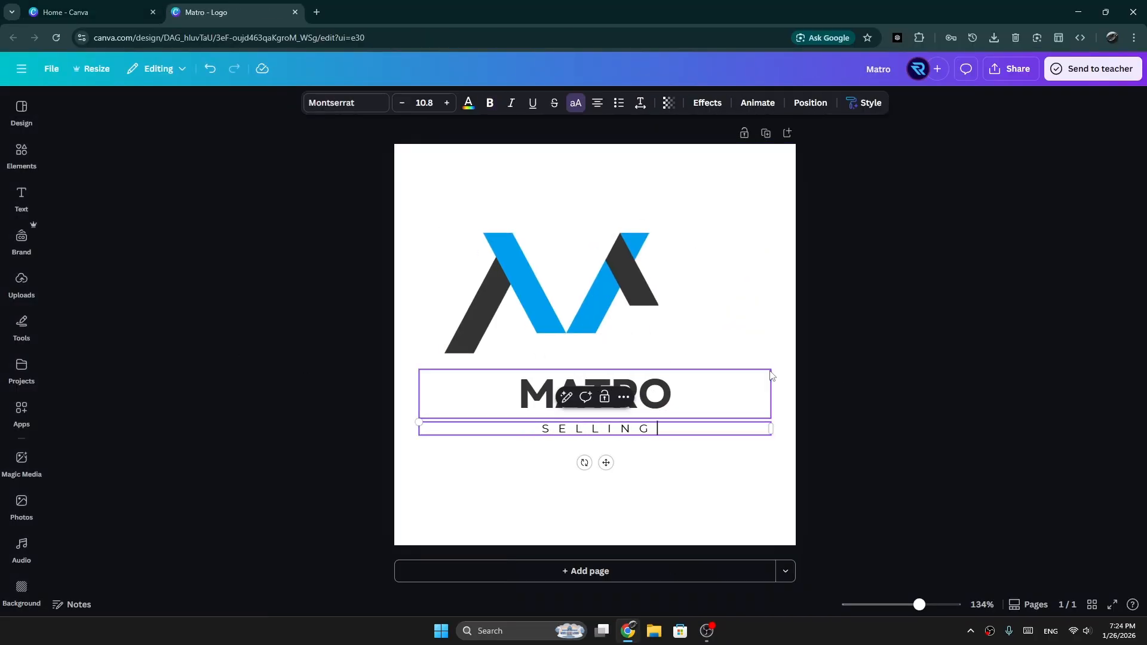
Step: Move the M mark down to the canvas's left edge and delete the blank element overlapping it
left_click_drag(552, 298, 503, 357)
left_click(542, 377)
key("Delete")
Step: Create a resized copy of the design with a custom size of 1500 × 300 px
left_click(94, 69)
left_click(145, 252)
left_click_drag(126, 182, 78, 192)
type("1500")
key("Tab")
type("300")
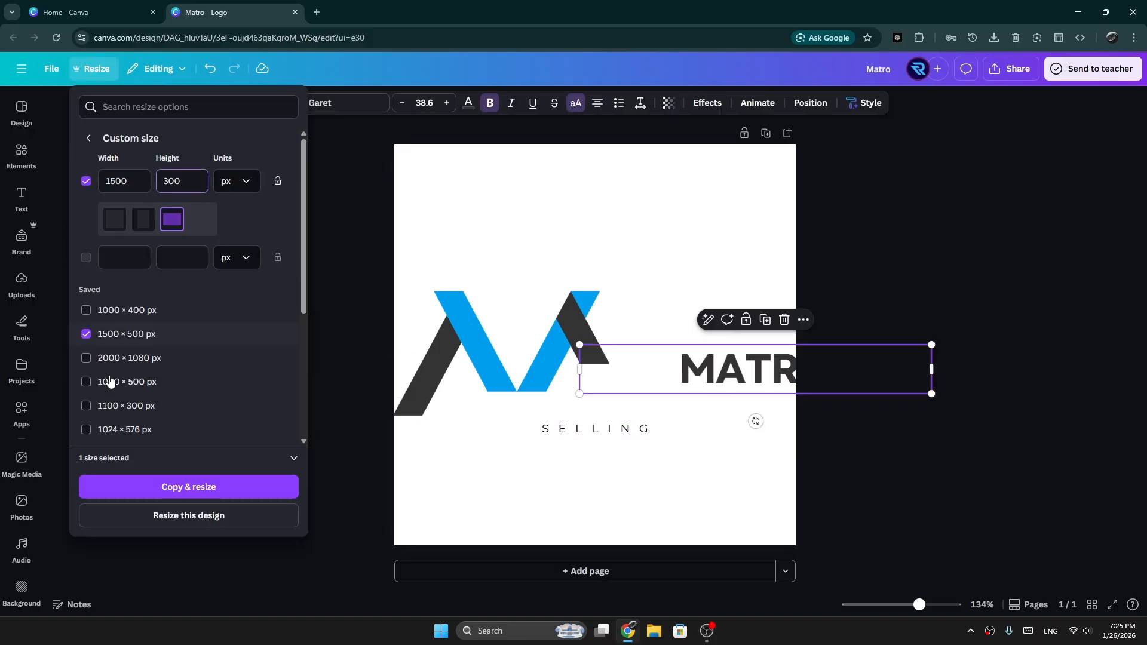
left_click(189, 485)
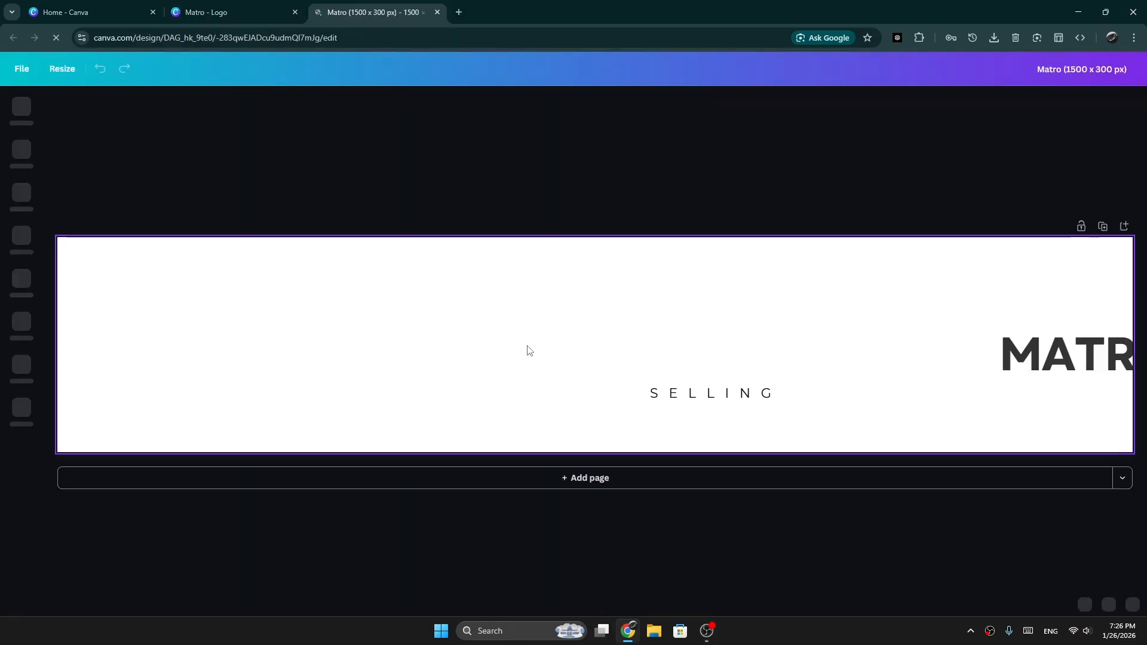
Step: Resize the M mark on the banner's left side and the MATRO title, and arrange them beside each other
left_click_drag(388, 343, 200, 323)
left_click_drag(330, 396, 426, 440)
left_click(1069, 356)
left_click_drag(885, 383, 421, 448)
left_click_drag(1096, 391, 952, 330)
Step: Resize the SELLING tagline and fine-tune the size and placement of the logo mark, title and tagline
left_click(711, 392)
left_click_drag(597, 400, 432, 414)
left_click_drag(857, 334, 800, 334)
left_click_drag(256, 359, 251, 353)
left_click_drag(1085, 386, 1123, 391)
left_click_drag(857, 350, 844, 342)
left_click_drag(597, 395, 602, 384)
Step: Apply a Roboto font to the MATRO title and shift the title slightly left
left_click(711, 325)
left_click(358, 103)
type("roboto")
left_click(137, 222)
mouse_move(774, 283)
left_mouse_down()
mouse_move(742, 281)
mouse_move(755, 283)
left_mouse_up()
Step: Change the text colour of the MATRO title
left_click(483, 104)
scroll(180, 412, "down", 1)
left_click(226, 423)
left_click(200, 422)
Step: Recolour both fill colours of the M mark
left_click(394, 350)
left_click(208, 444)
left_click(491, 103)
left_click(64, 387)
left_click(242, 108)
Step: Nudge the MATRO title and the SELLING tagline into alignment with each other
left_click_drag(639, 323, 644, 322)
left_click_drag(582, 388, 572, 389)
left_click(708, 418)
Step: Replace the M mark with an uploaded image file
left_click(22, 285)
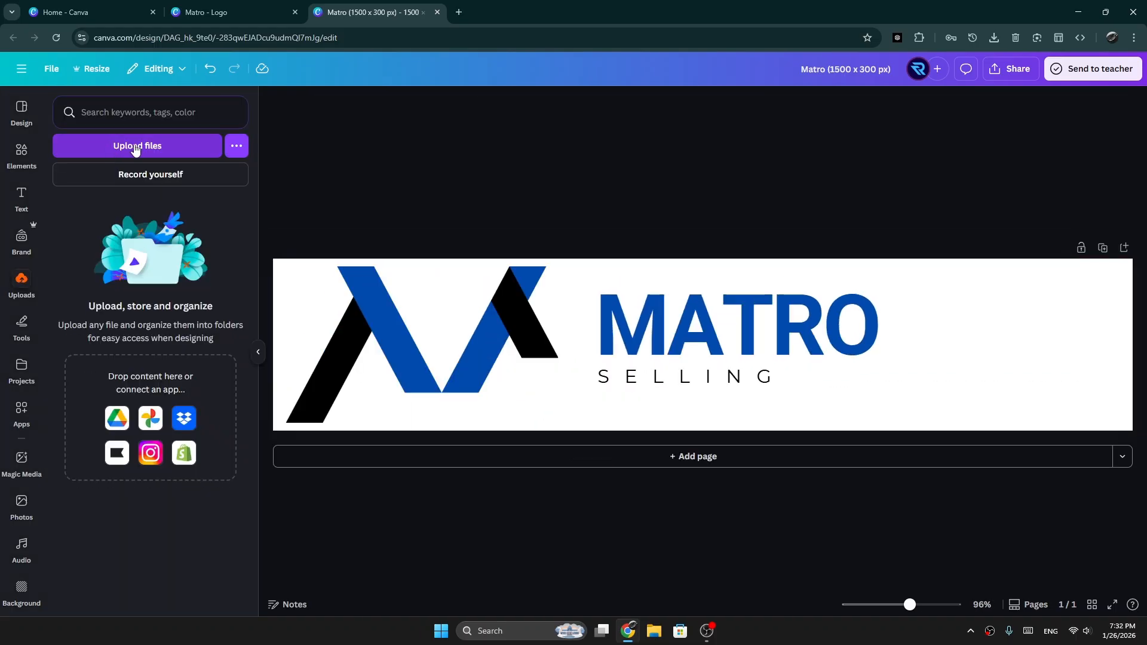
left_click(135, 147)
double_click(184, 143)
left_click(418, 340)
key("Delete")
left_click(64, 410)
left_click(21, 286)
Step: Move the uploaded image to the banner's left side and enlarge it
left_click_drag(595, 345, 268, 345)
left_click_drag(328, 404, 463, 540)
left_click_drag(407, 356, 271, 294)
left_click_drag(327, 478, 314, 464)
left_click_drag(270, 285, 261, 284)
Step: Move the SELLING tagline and the MATRO title left, closer to the image
left_click_drag(572, 384, 480, 386)
left_click_drag(639, 322, 543, 325)
left_click(974, 409)
Step: Open the design's sharing options to export the finished banner
left_click(65, 263)
left_click(1010, 69)
left_click(1016, 330)
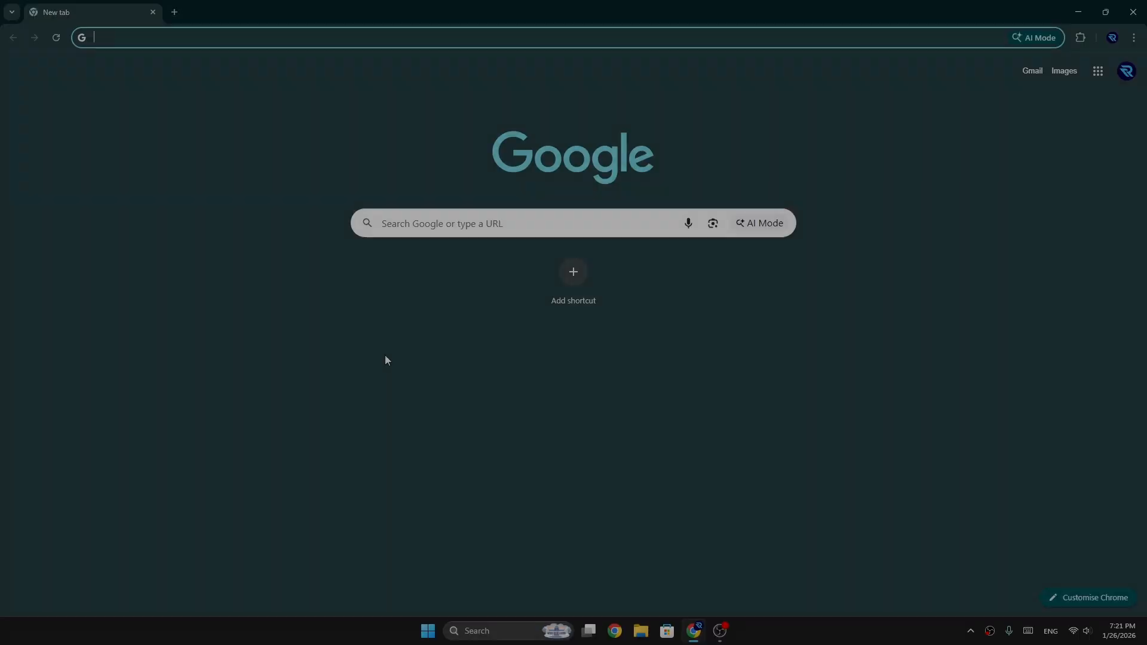
Step: Open Canva in the browser and create a new Logo design of 500 × 500 px
type("canva")
key("Return")
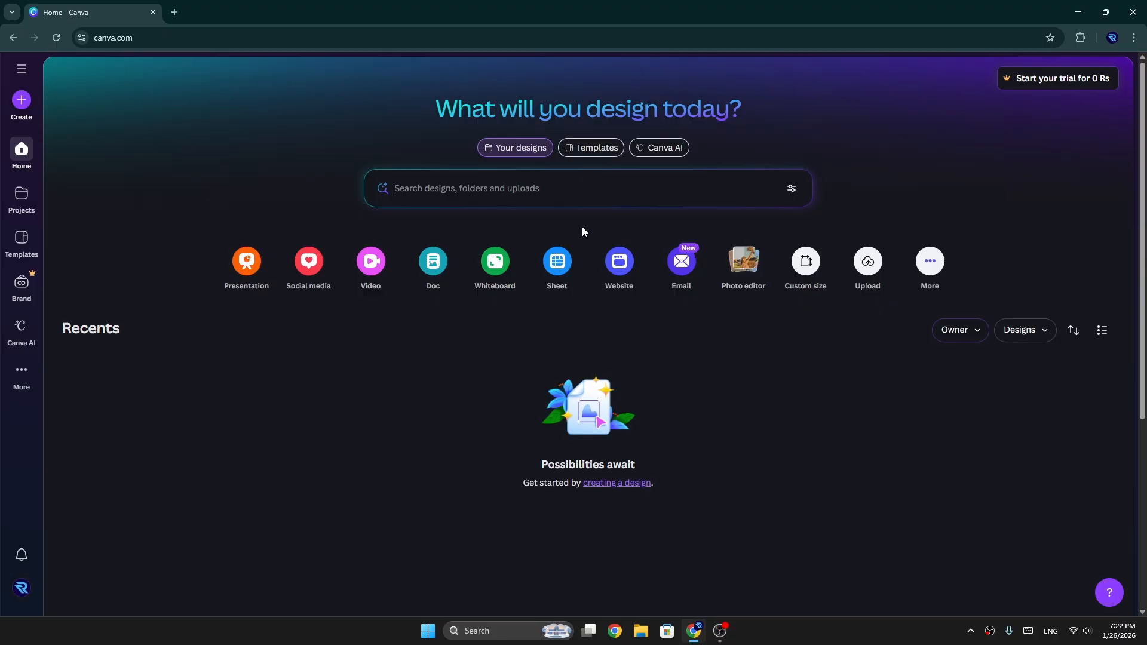
left_click(22, 101)
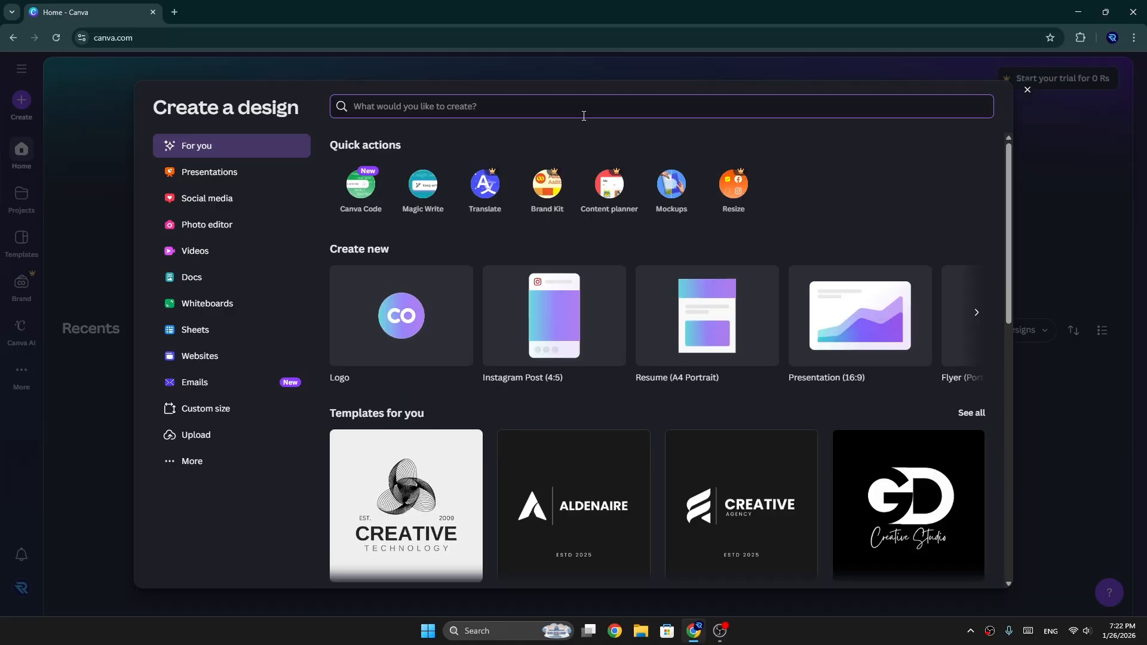
type("logo")
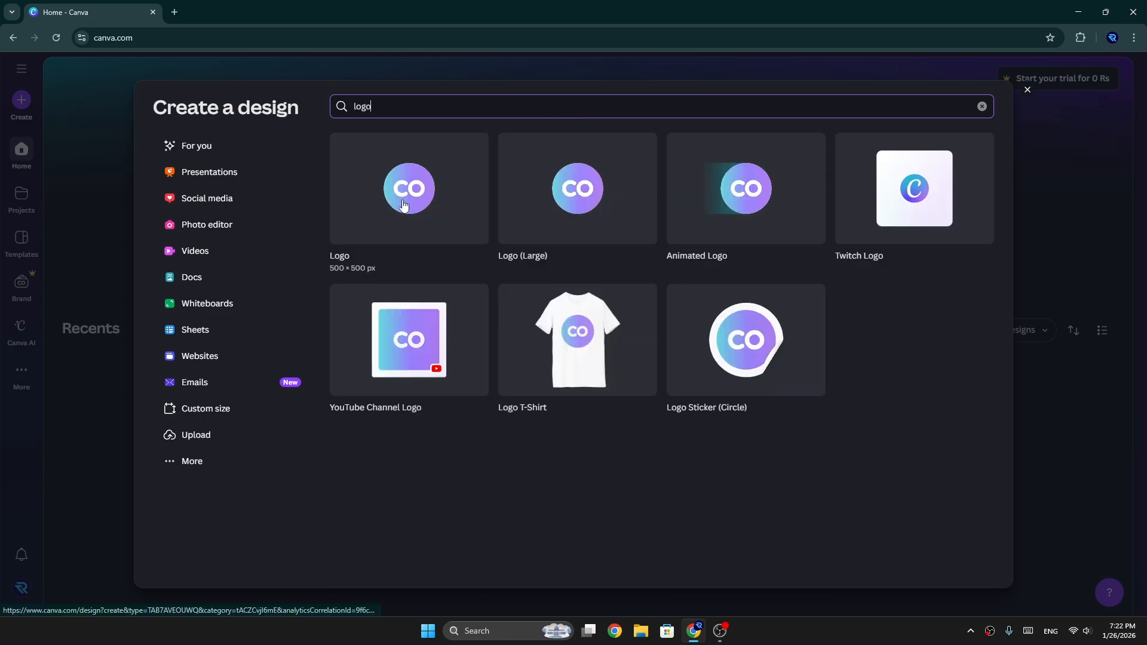
left_click(403, 205)
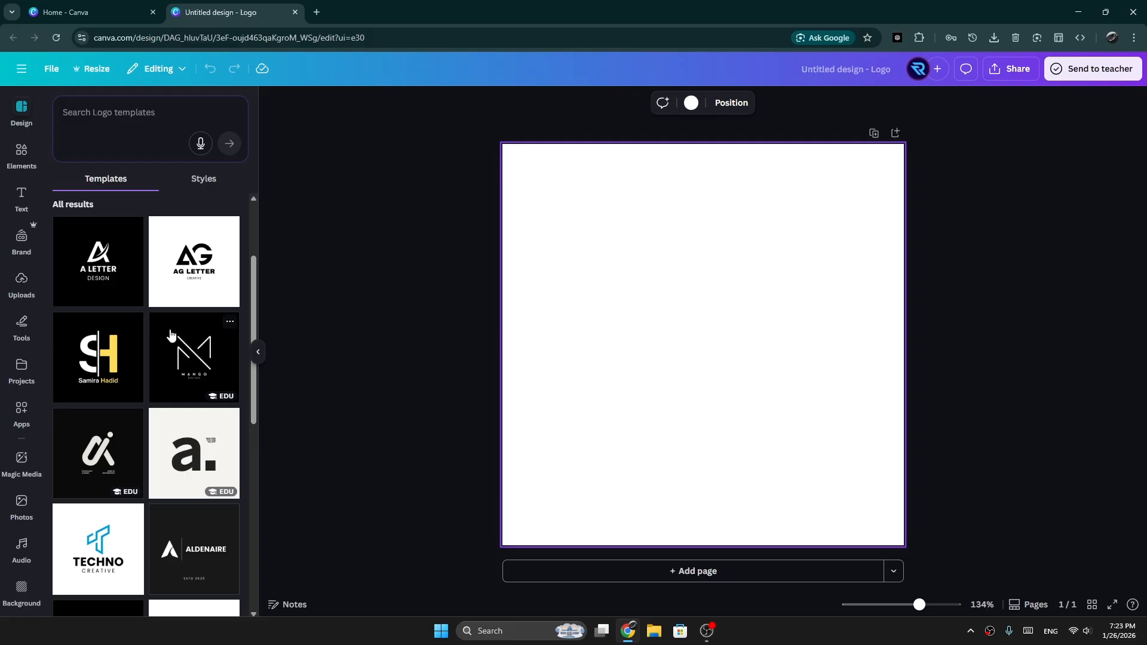
Step: Search the logo templates for "M logo design"
scroll(102, 343, "down", 2)
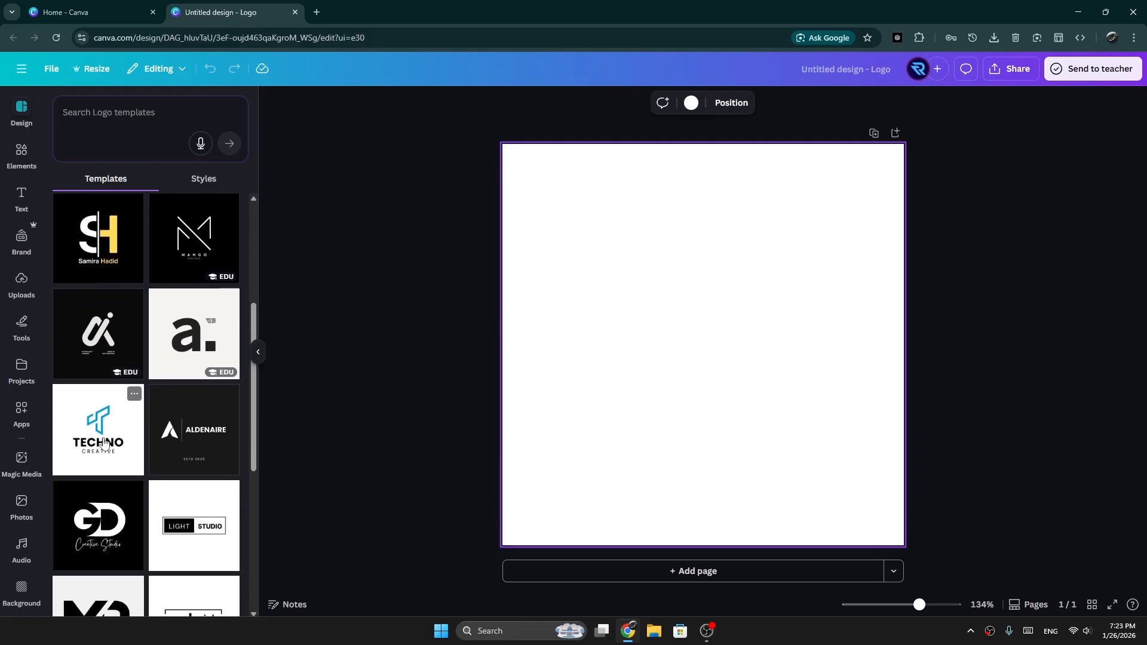
scroll(105, 443, "up", 4)
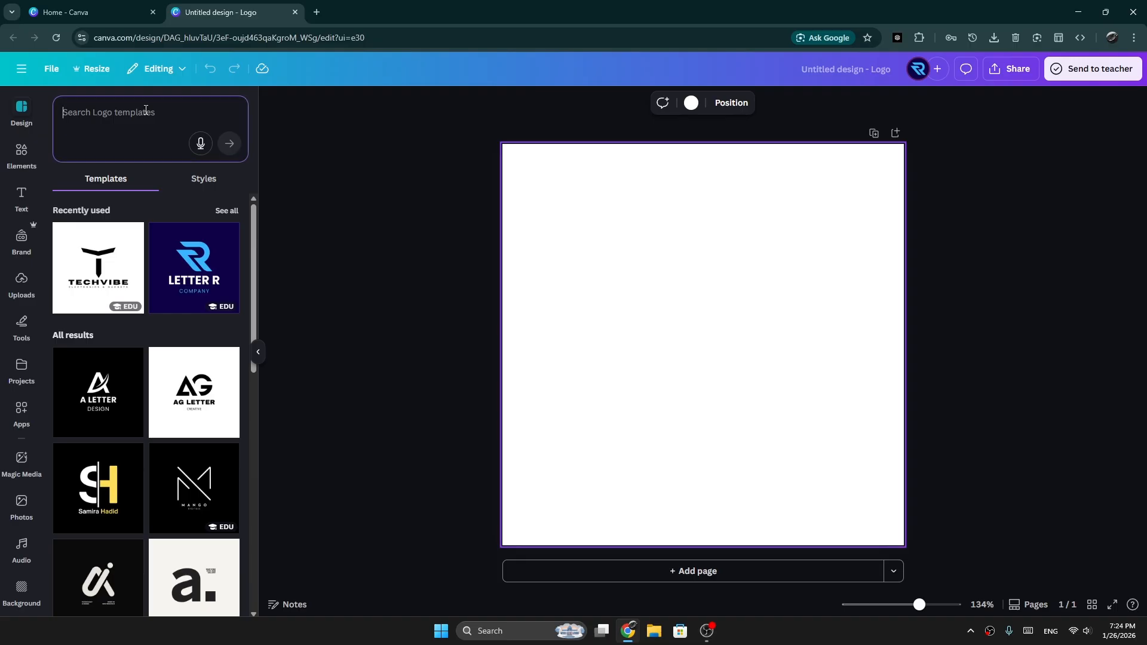
type("M ")
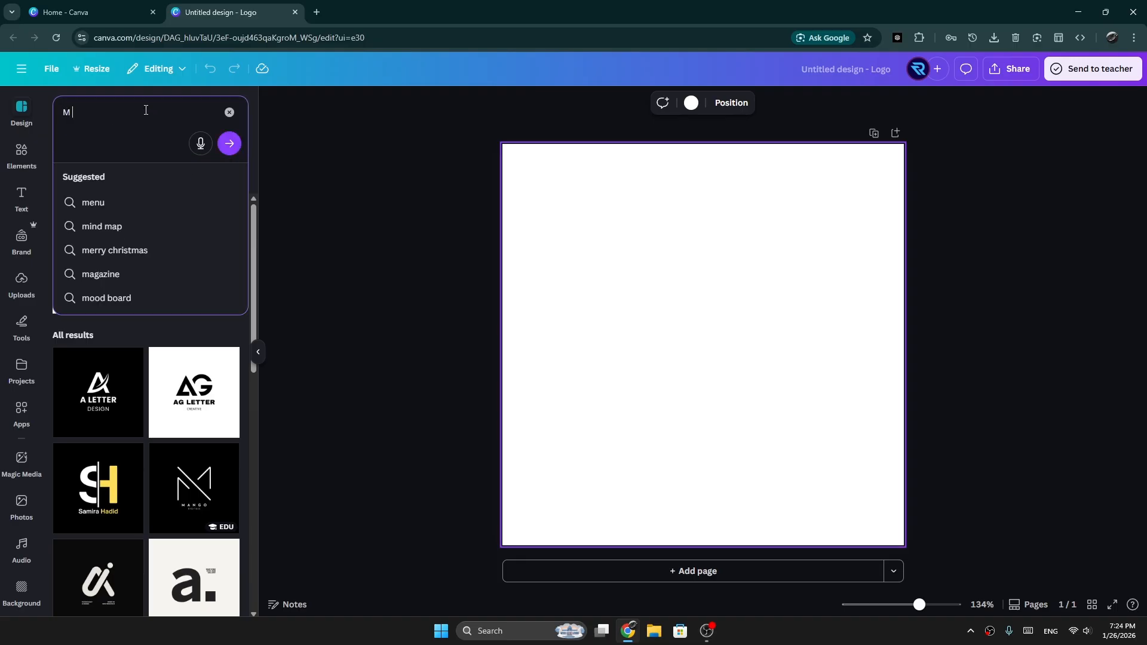
type("l")
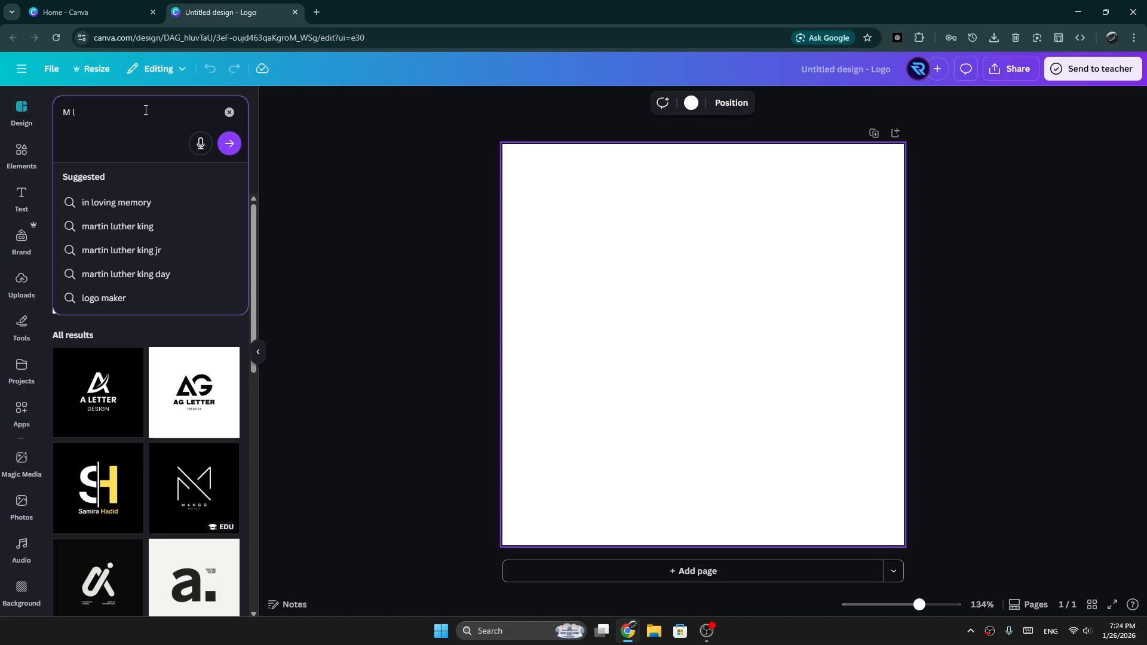
type("ogo design")
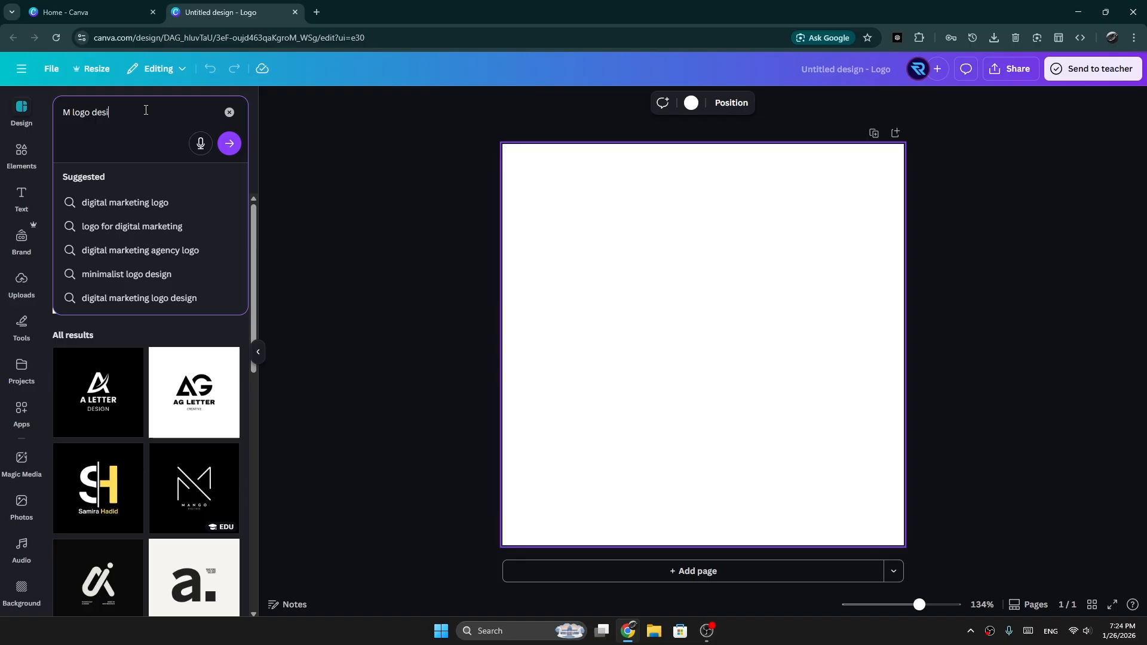
key("Return")
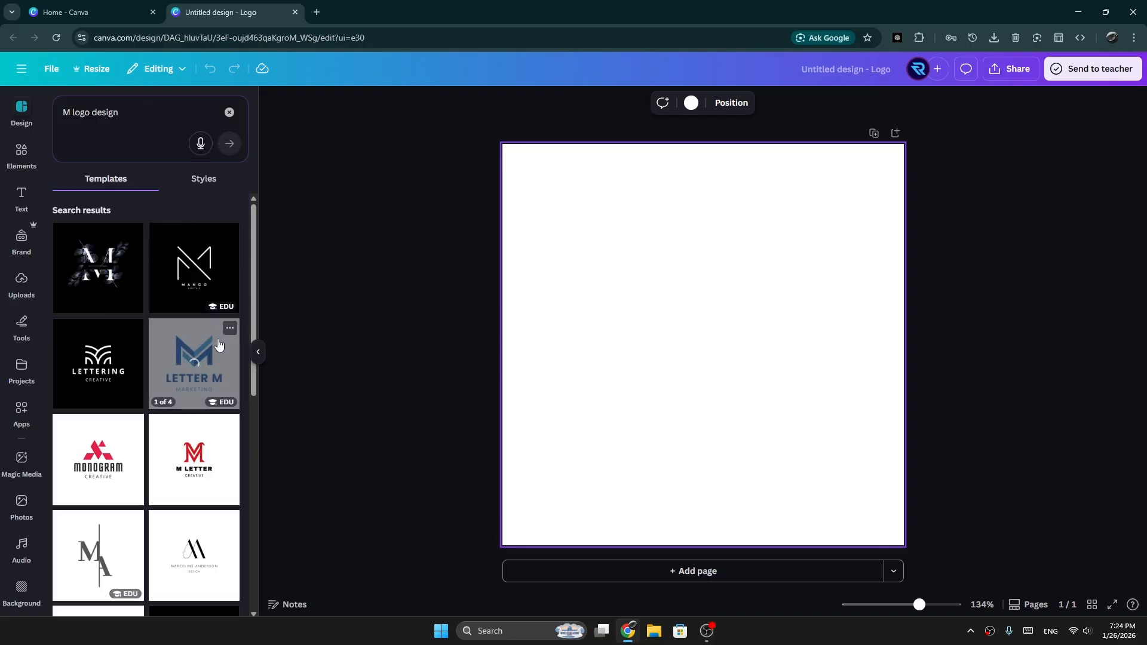
Step: Find the blue and black Geometric M template among the results and apply it to the page
scroll(122, 335, "down", 3)
scroll(119, 367, "down", 4)
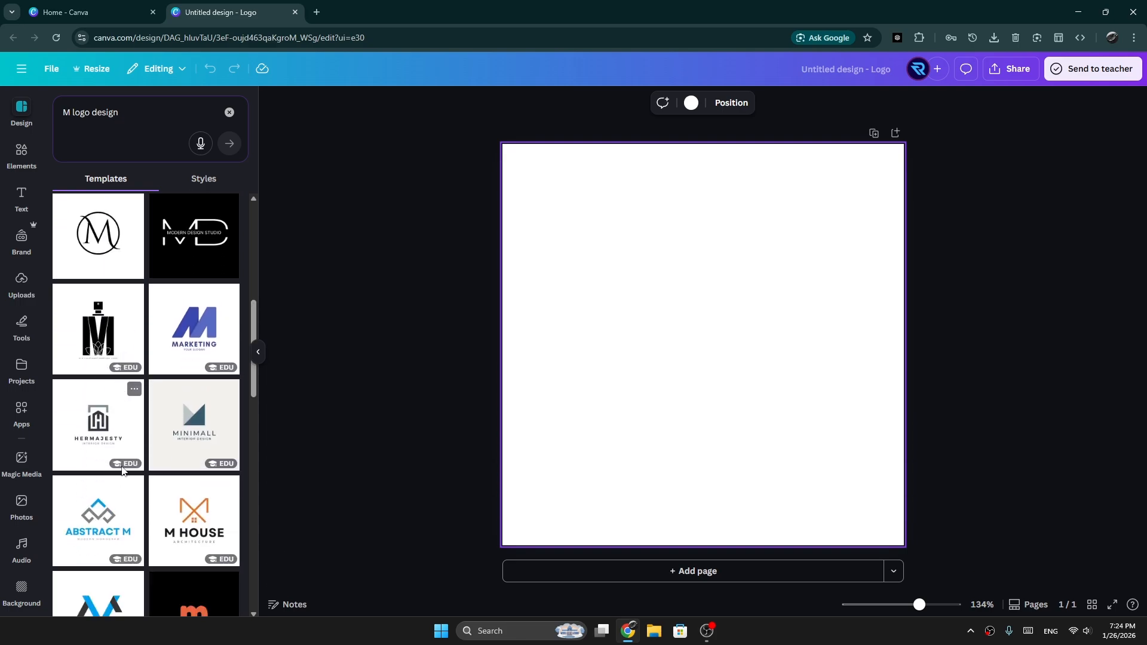
scroll(179, 466, "down", 4)
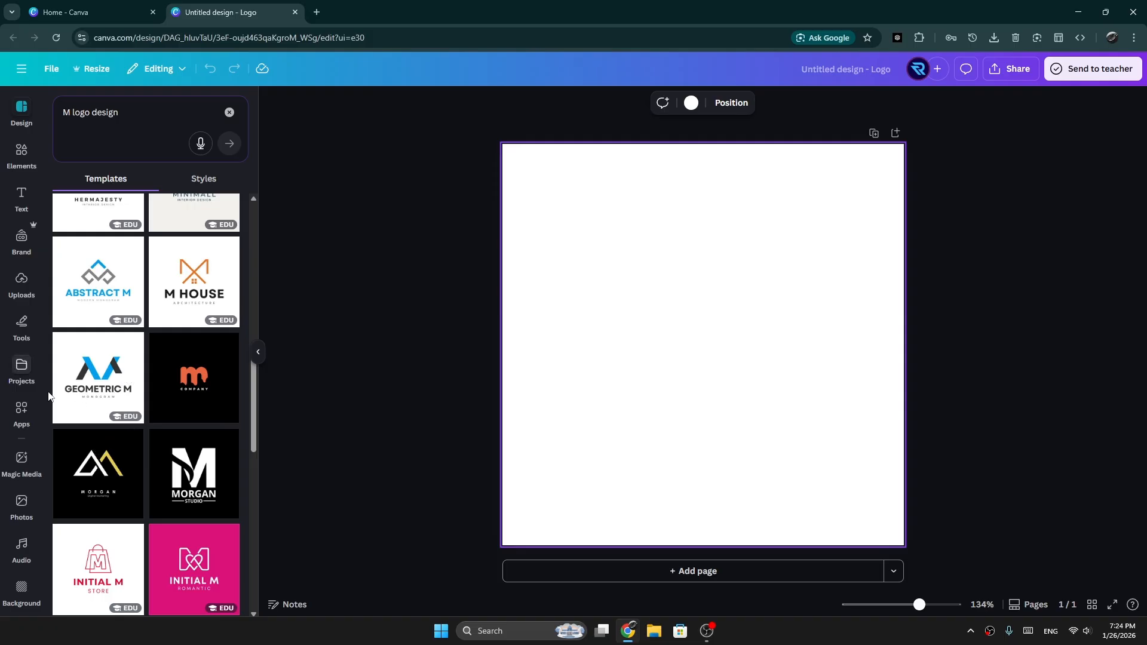
scroll(131, 384, "up", 1)
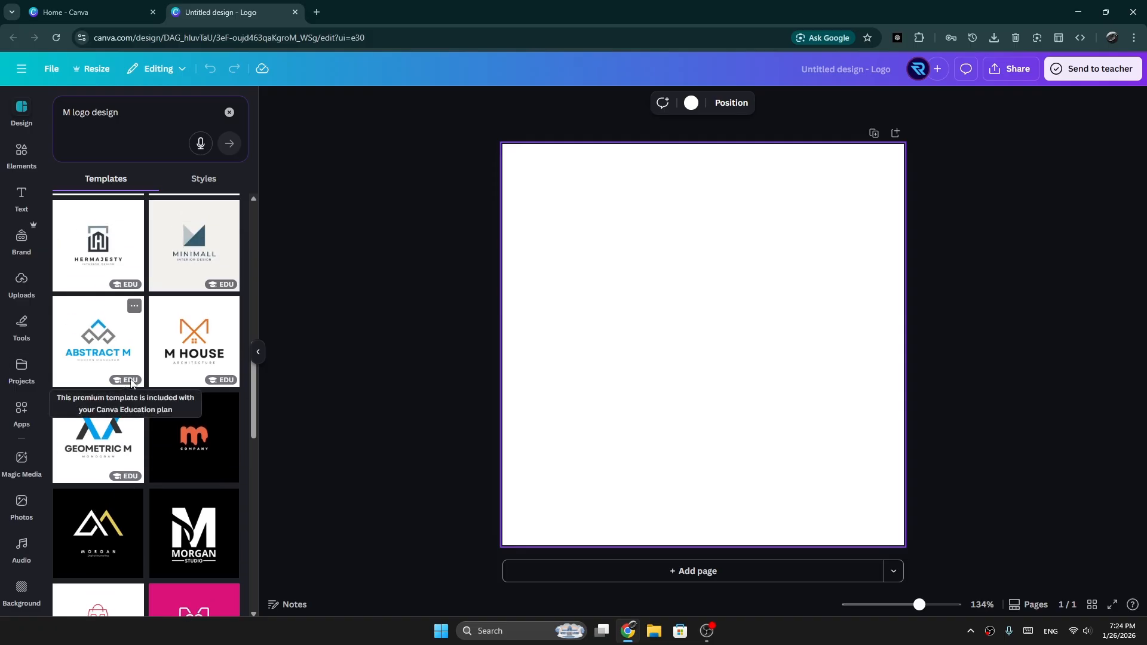
left_click(99, 421)
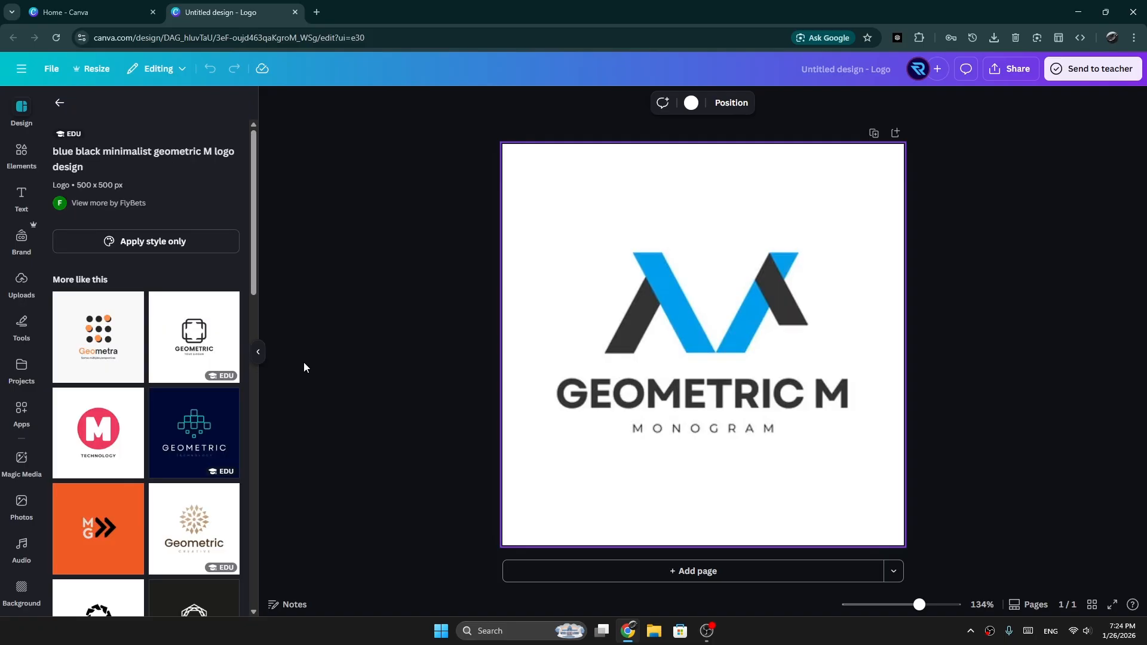
left_click(258, 351)
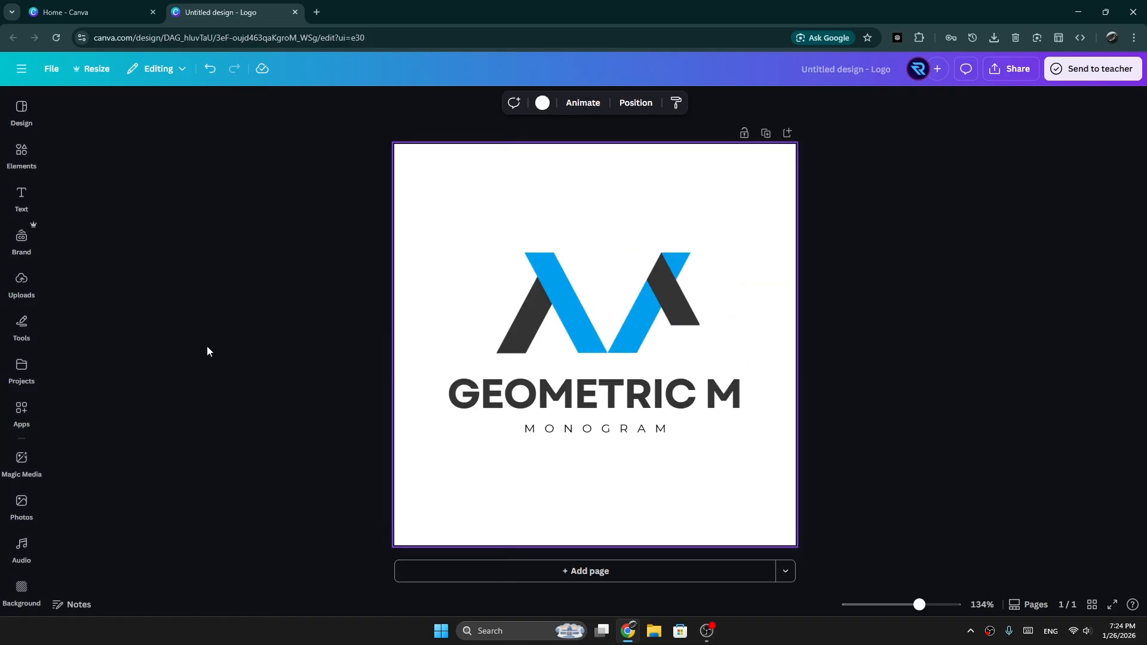
Step: Move the M mark slightly up and left, and replace the title "GEOMETRIC M" with "MATRO"
left_click(611, 308)
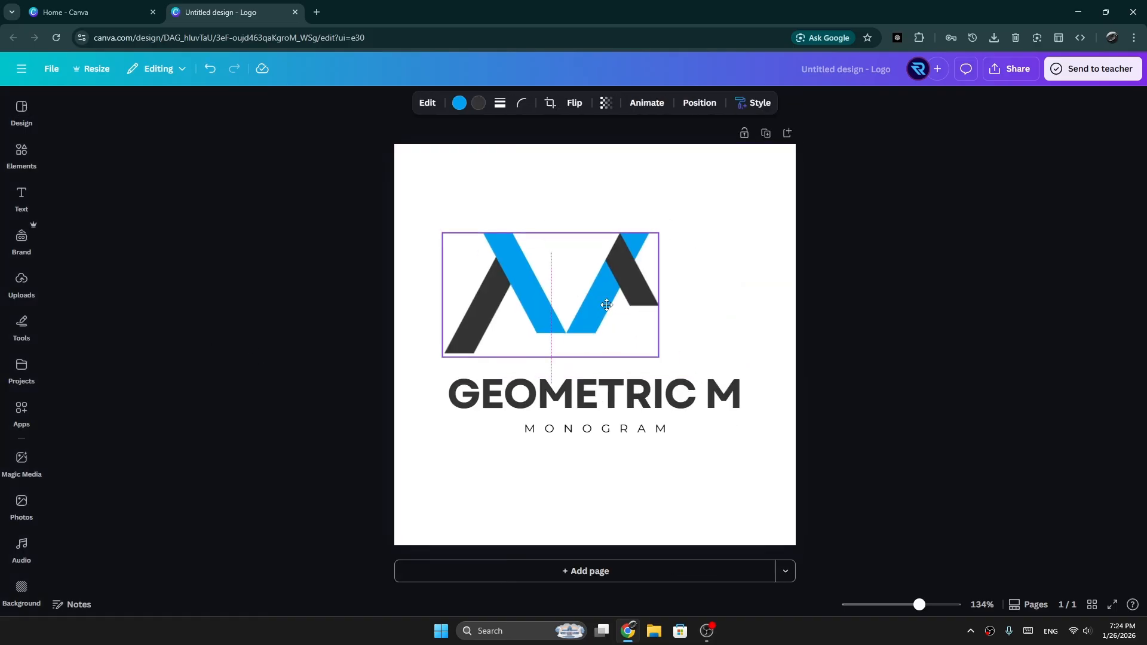
left_click(606, 400)
left_click(626, 396)
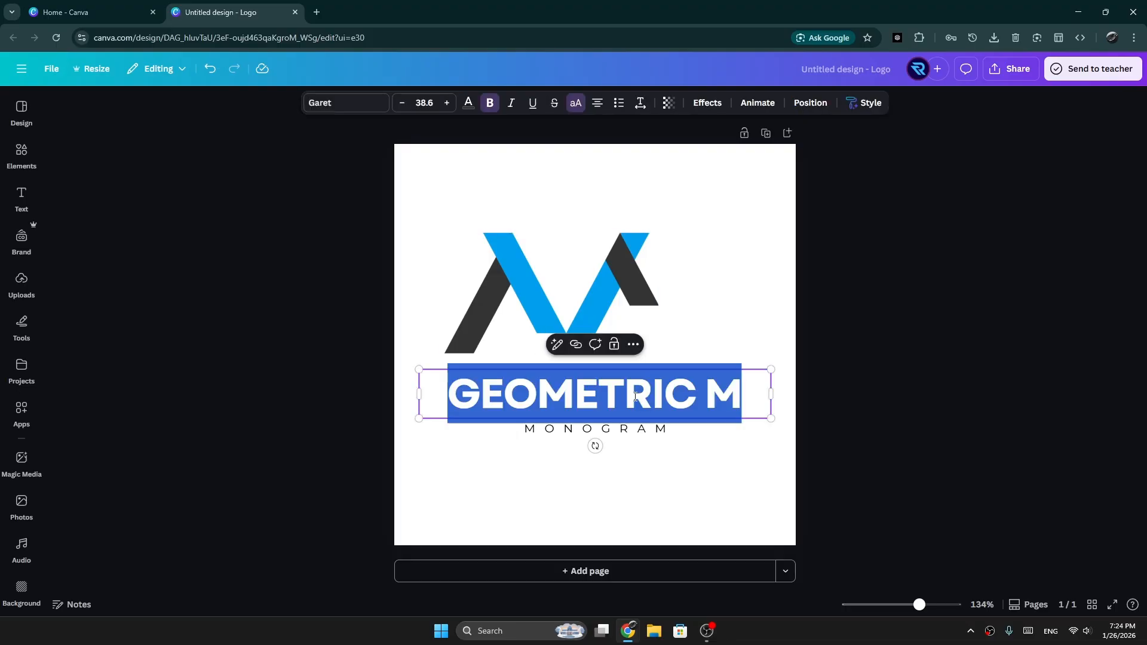
type("MA")
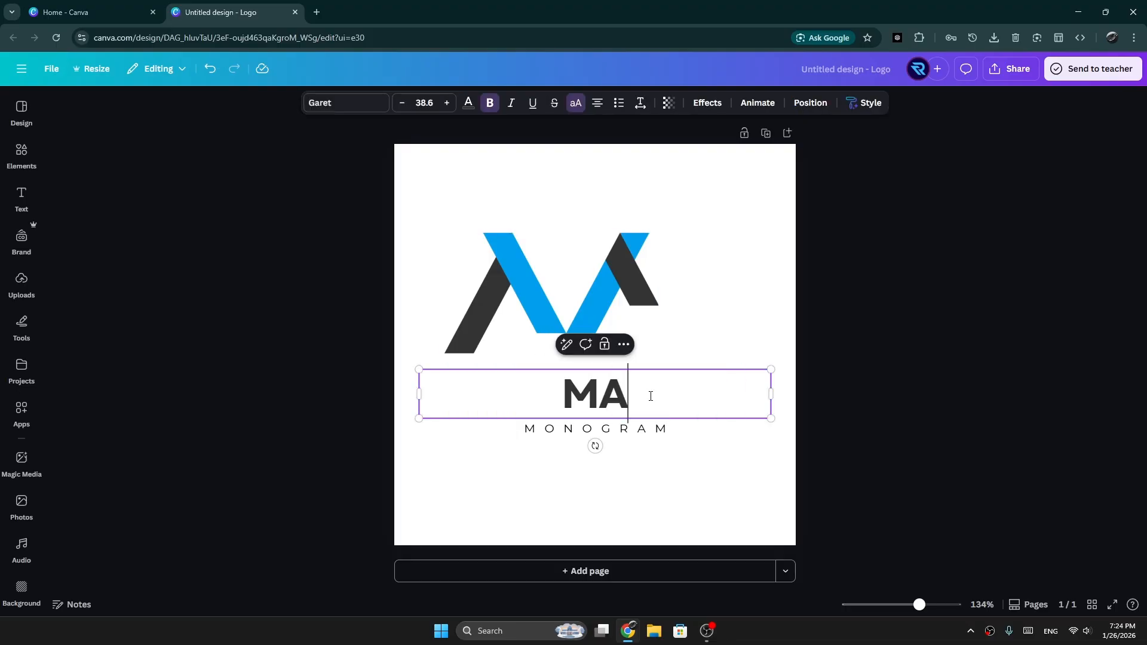
type("TRO")
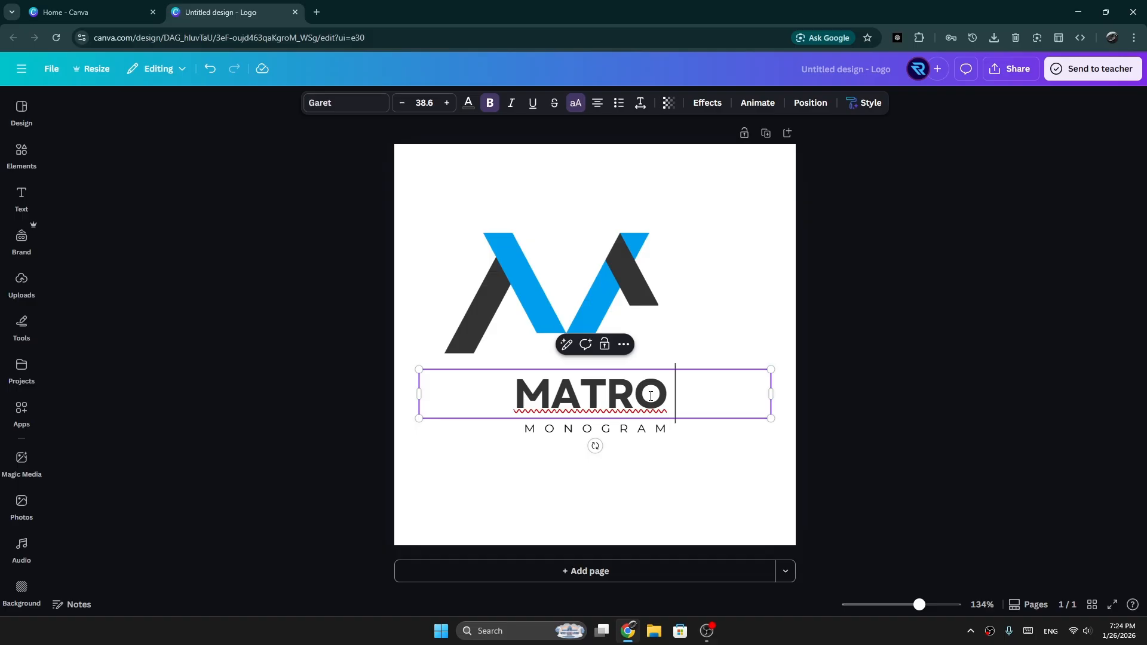
key("BackSpace")
Step: Replace the "MONOGRAM" tagline with "SELLING"
left_click(645, 430)
double_click(643, 426)
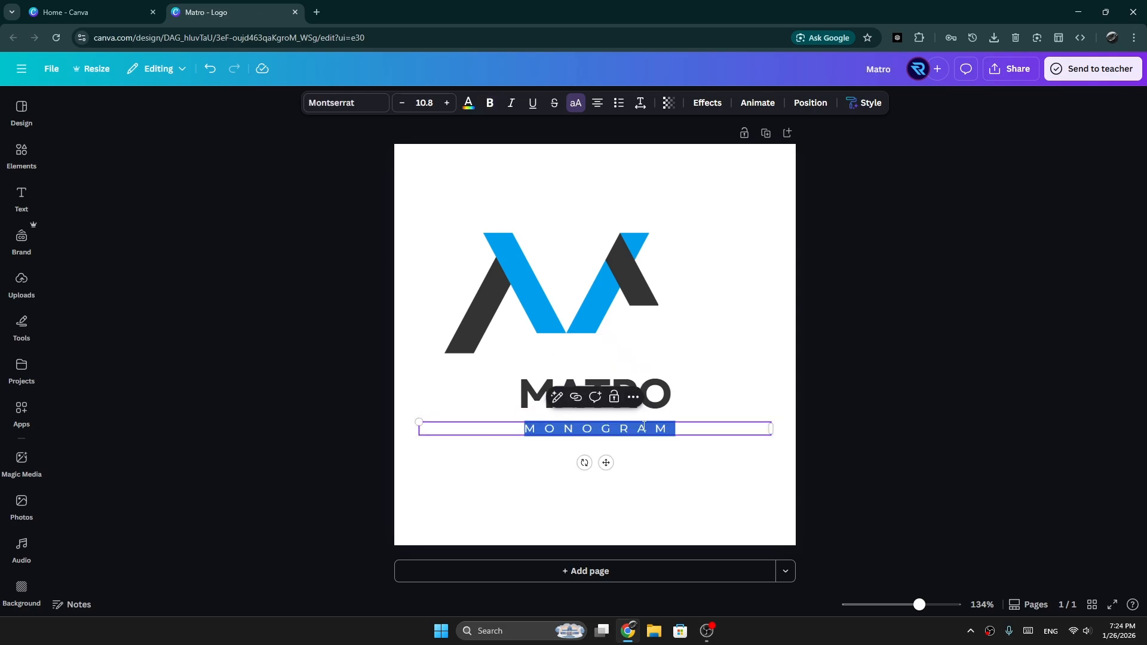
type("S")
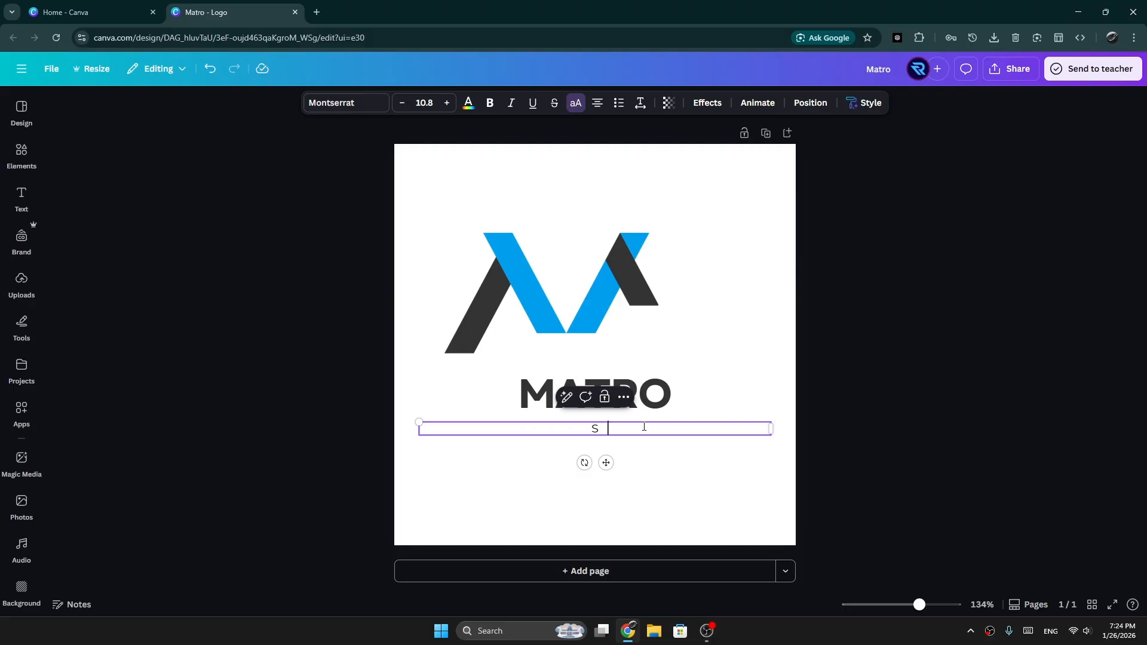
type("ELLING")
left_click(770, 375)
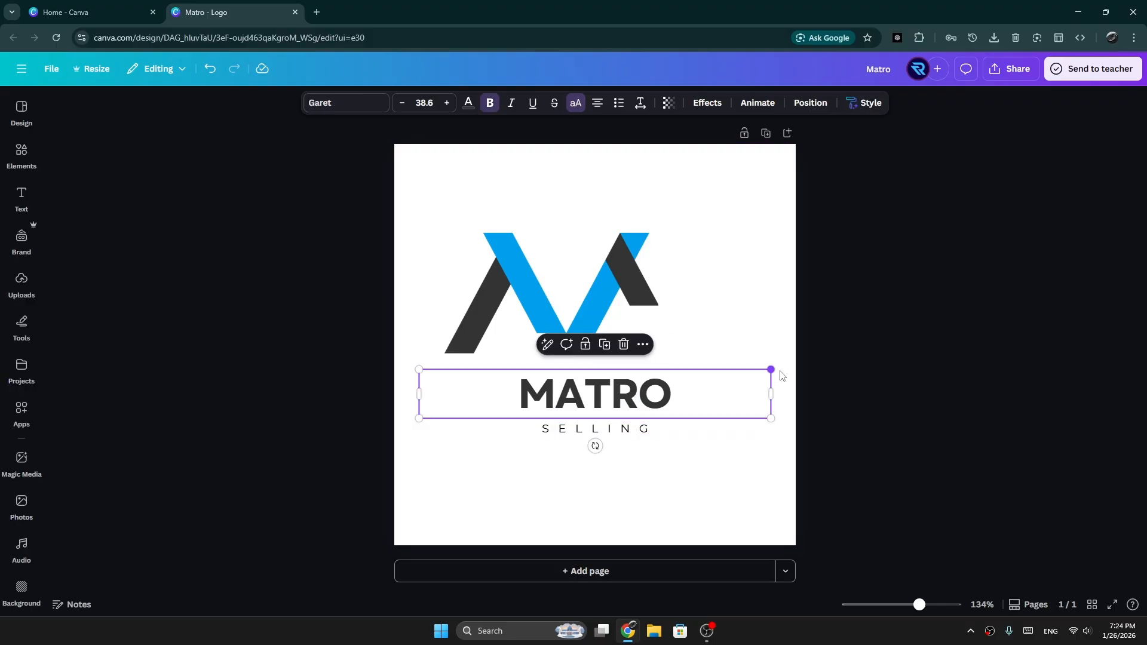
left_click(843, 363)
Step: Place the M mark at the canvas's left edge with the MATRO title to its right, deleting the blank element overlapping the mark
left_click(530, 316)
left_click_drag(545, 388, 627, 379)
left_click_drag(572, 263, 523, 321)
left_click_drag(670, 401, 789, 457)
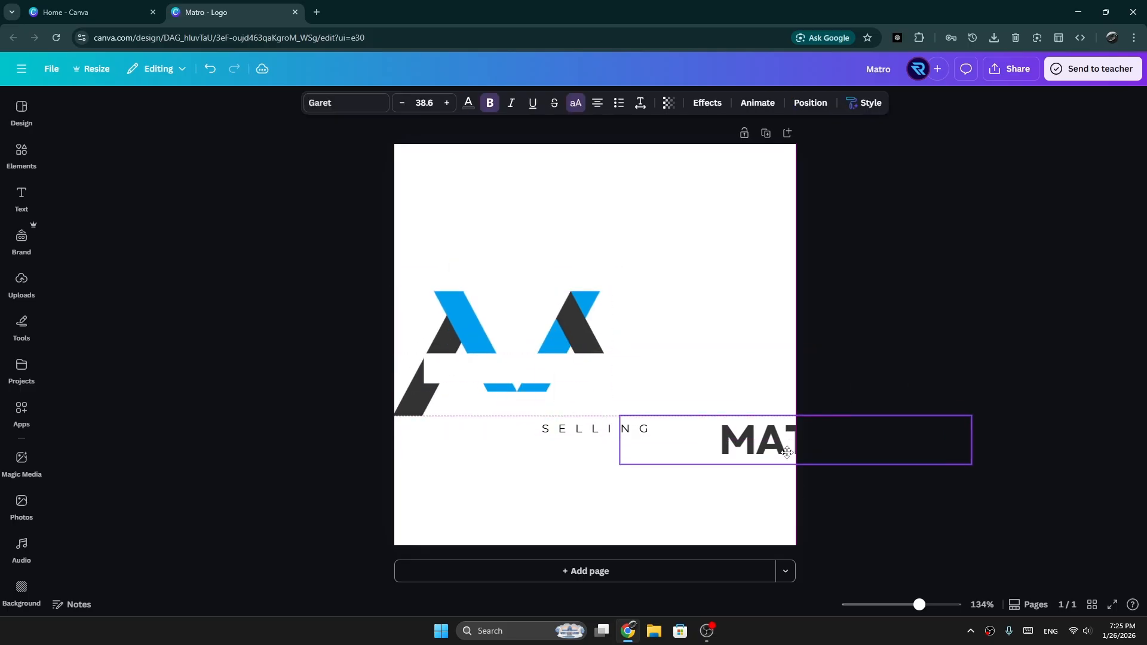
left_click(540, 374)
key("Delete")
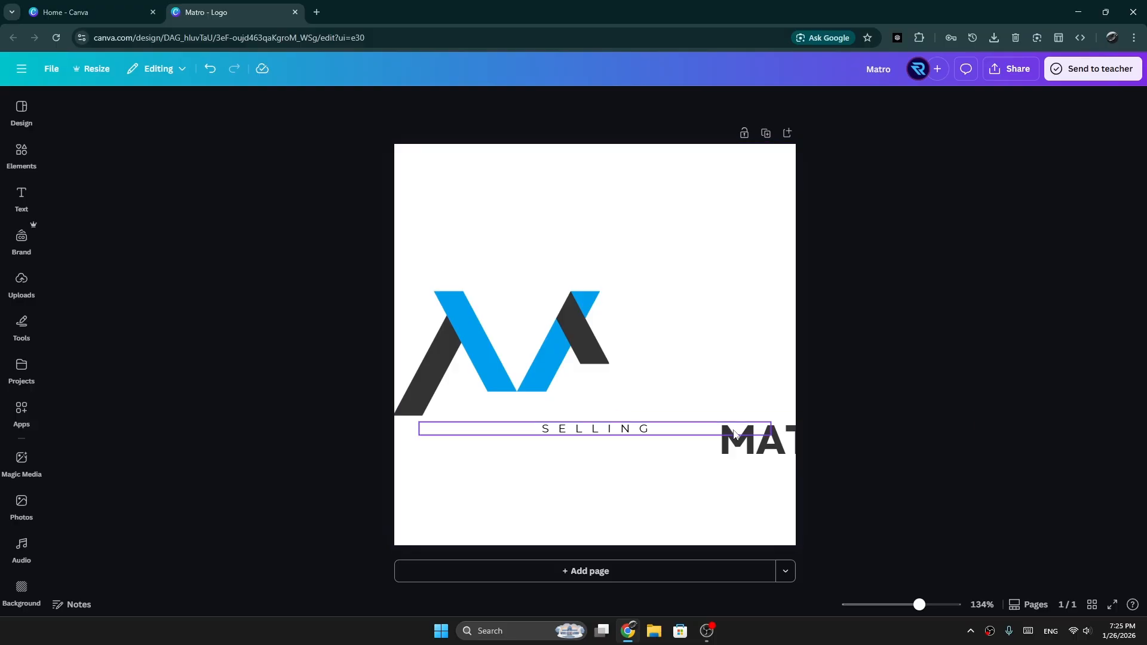
left_click_drag(756, 435, 716, 363)
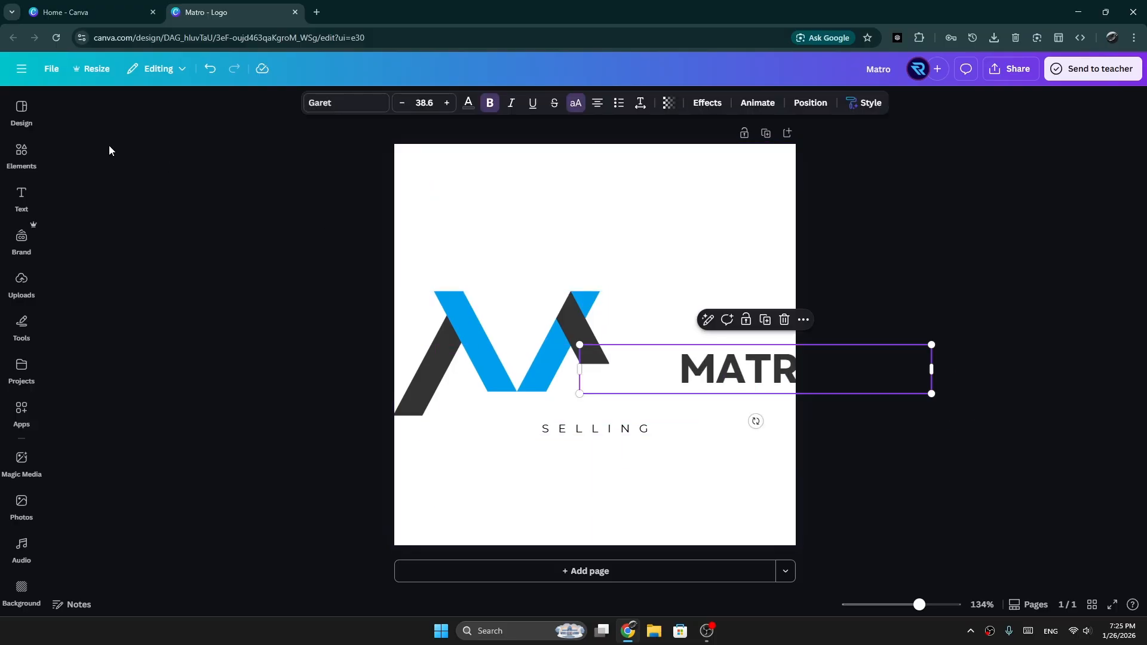
Step: Enter a custom resize of 1500 px wide by 300 px high for the logo design
left_click(89, 71)
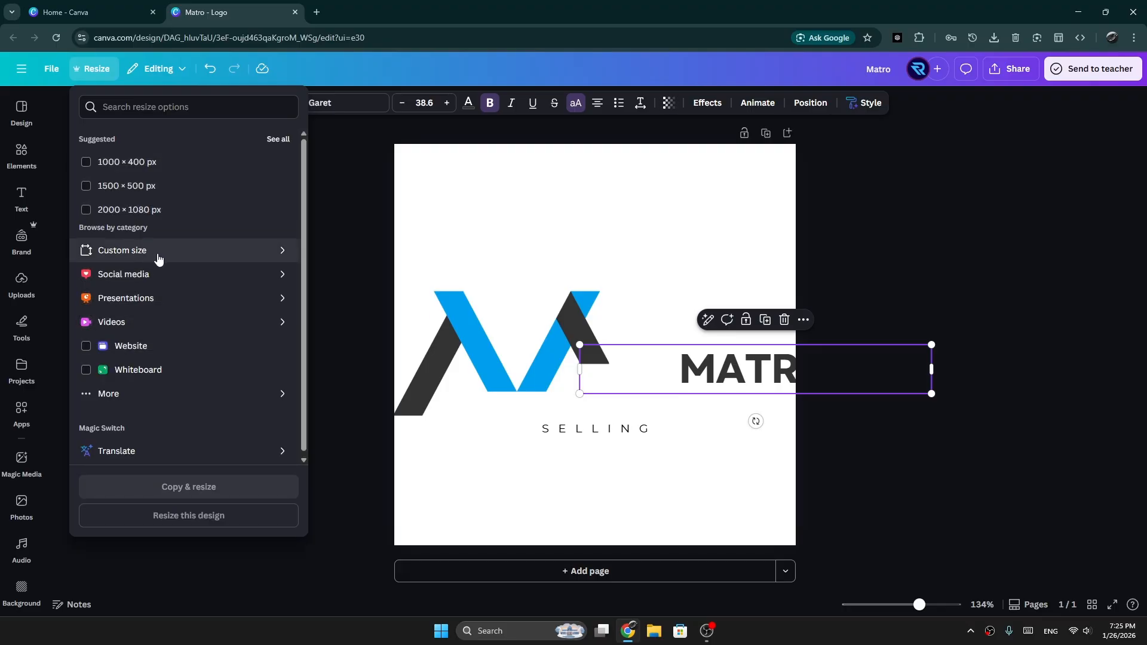
left_click(158, 258)
left_click(132, 180)
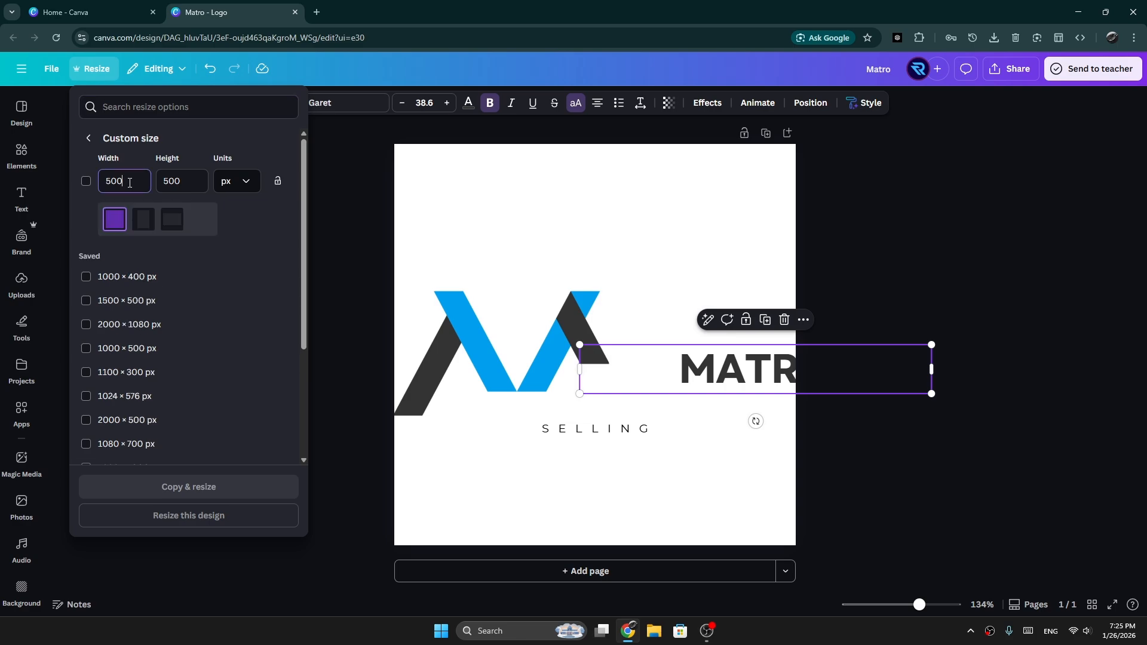
double_click(134, 181)
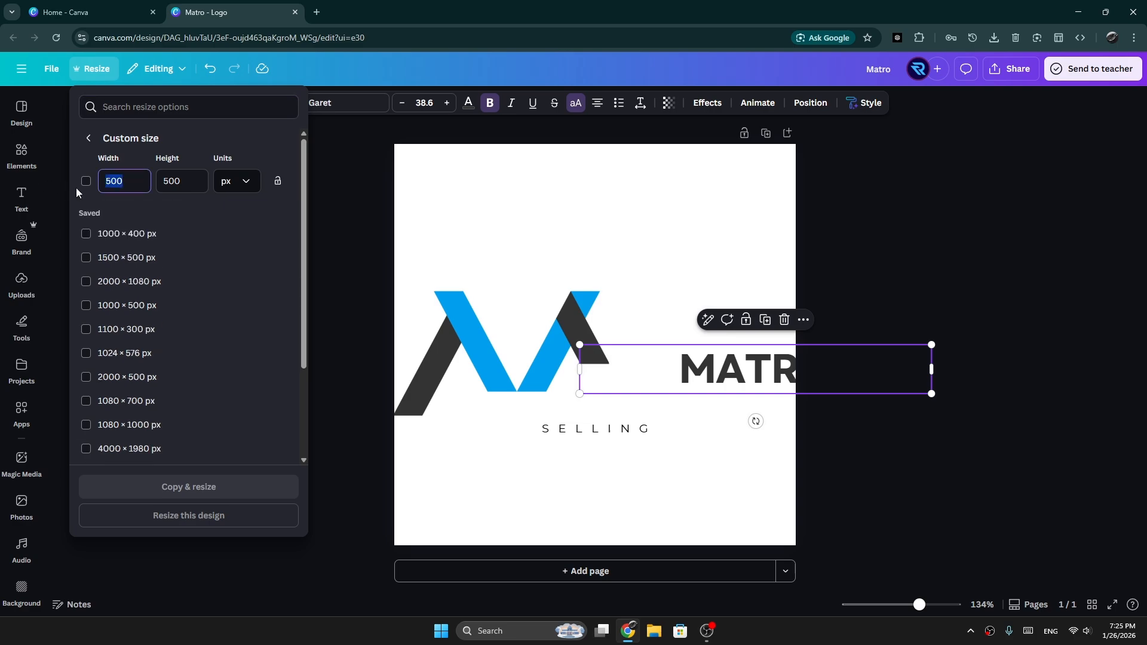
type("1500")
key("Tab")
type("3")
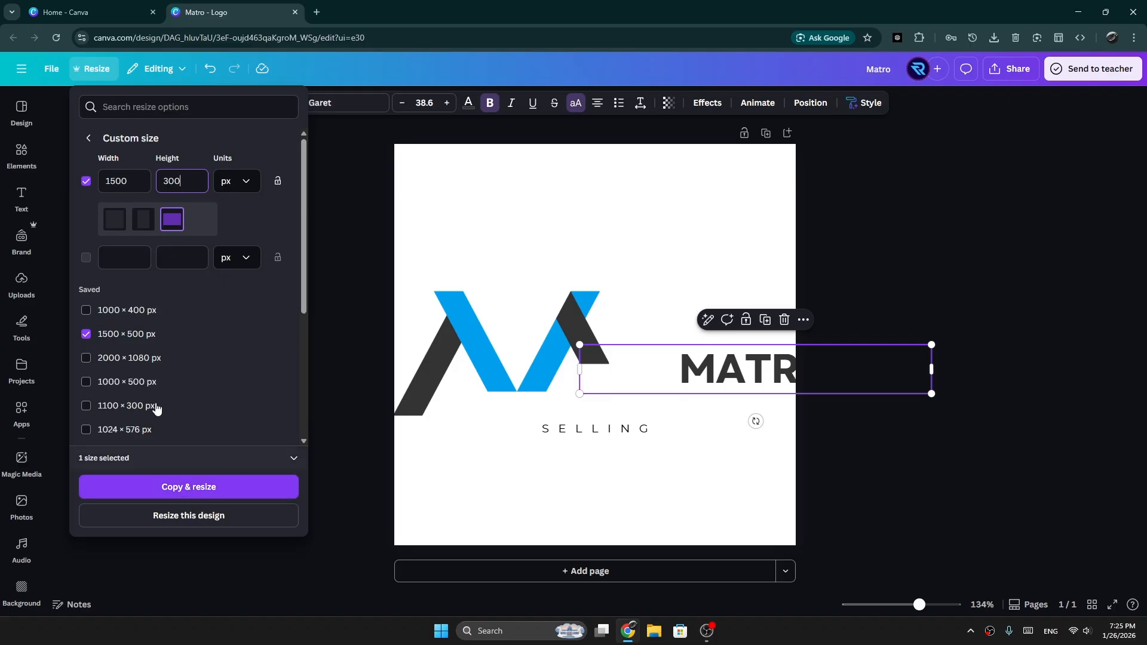
Step: Deselect the saved 1500 × 500 px size and create a resized copy at 1500 × 300 px only
left_click(85, 335)
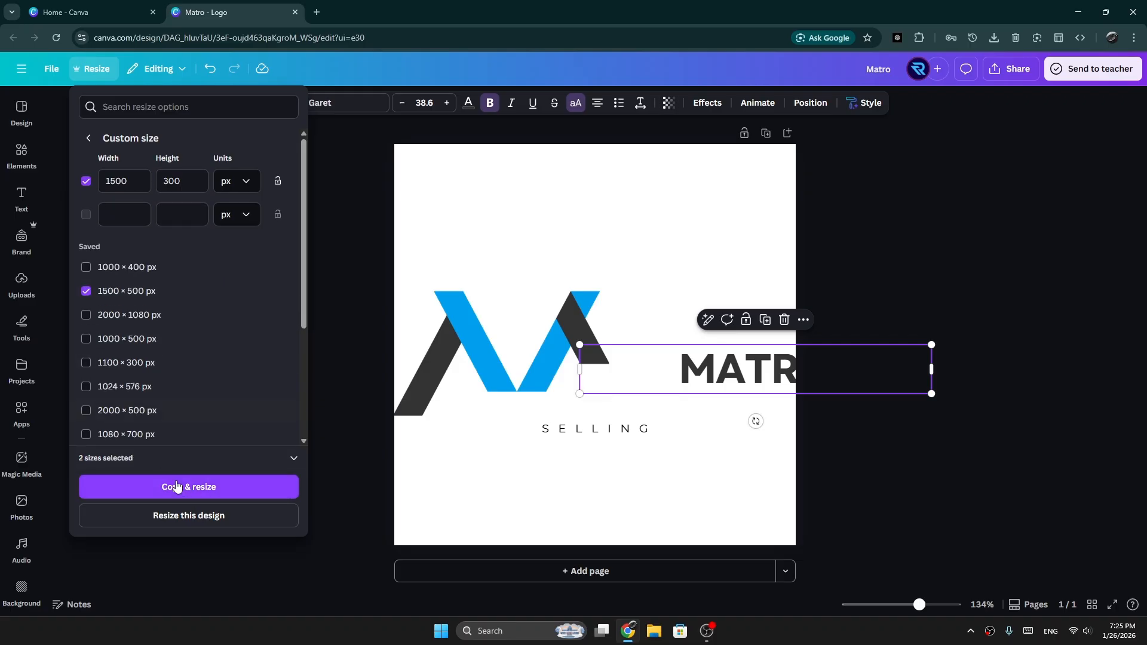
left_click(86, 290)
left_click(195, 487)
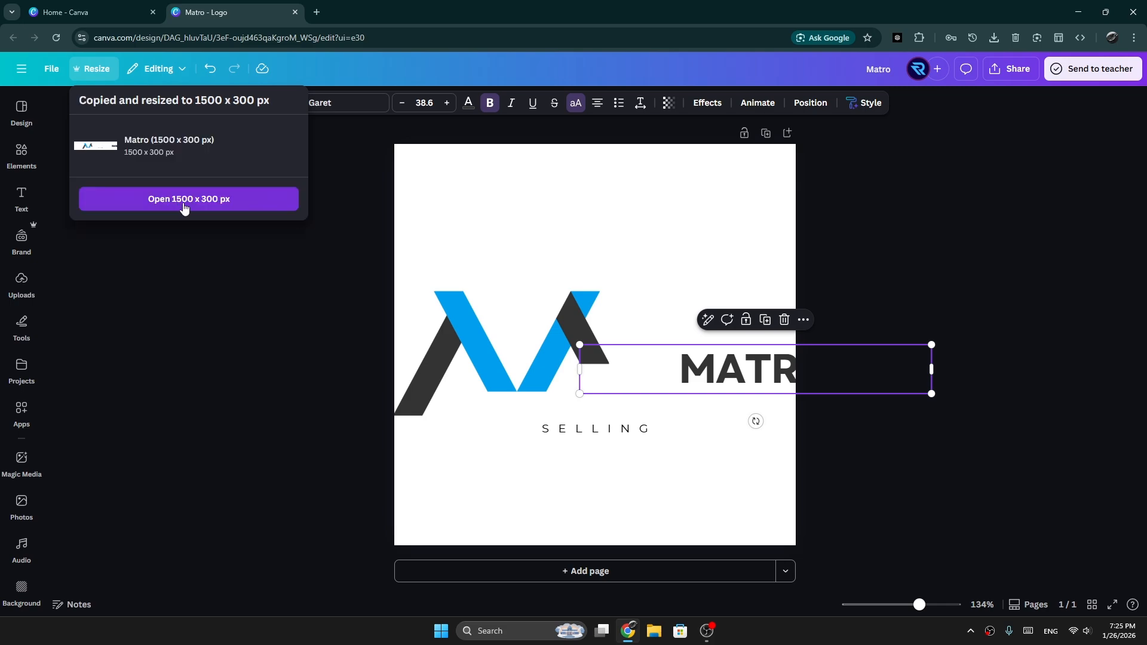
Step: Open the 1500 × 300 px copy, and place the M mark at the banner's left end, enlarged to nearly full height
left_click(184, 203)
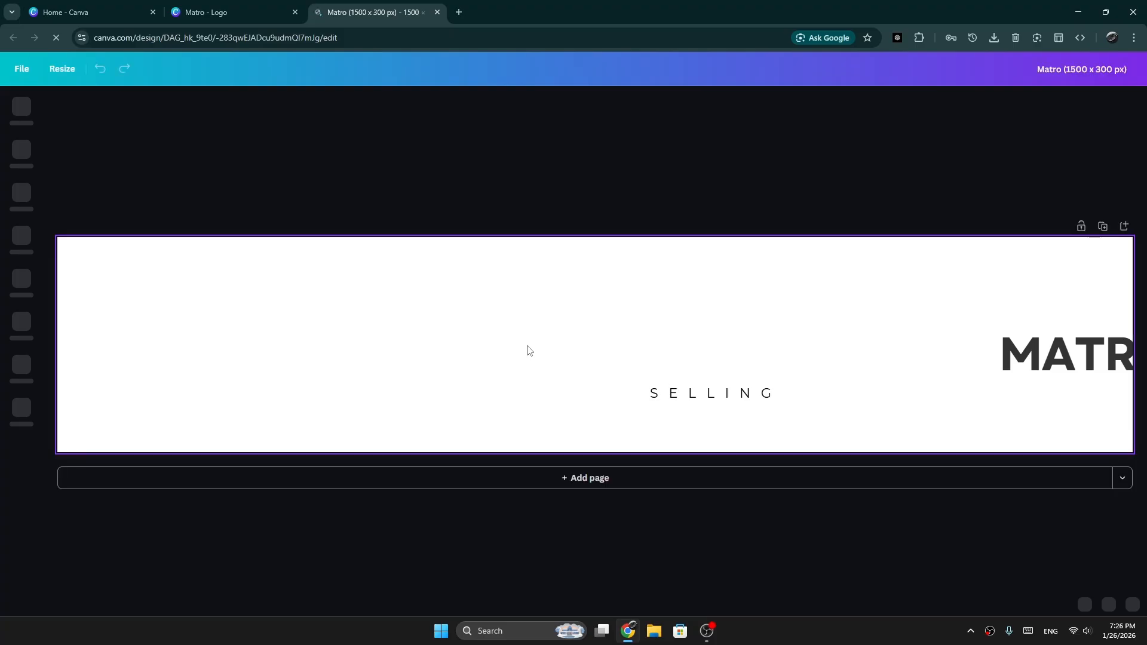
left_click_drag(429, 331, 247, 300)
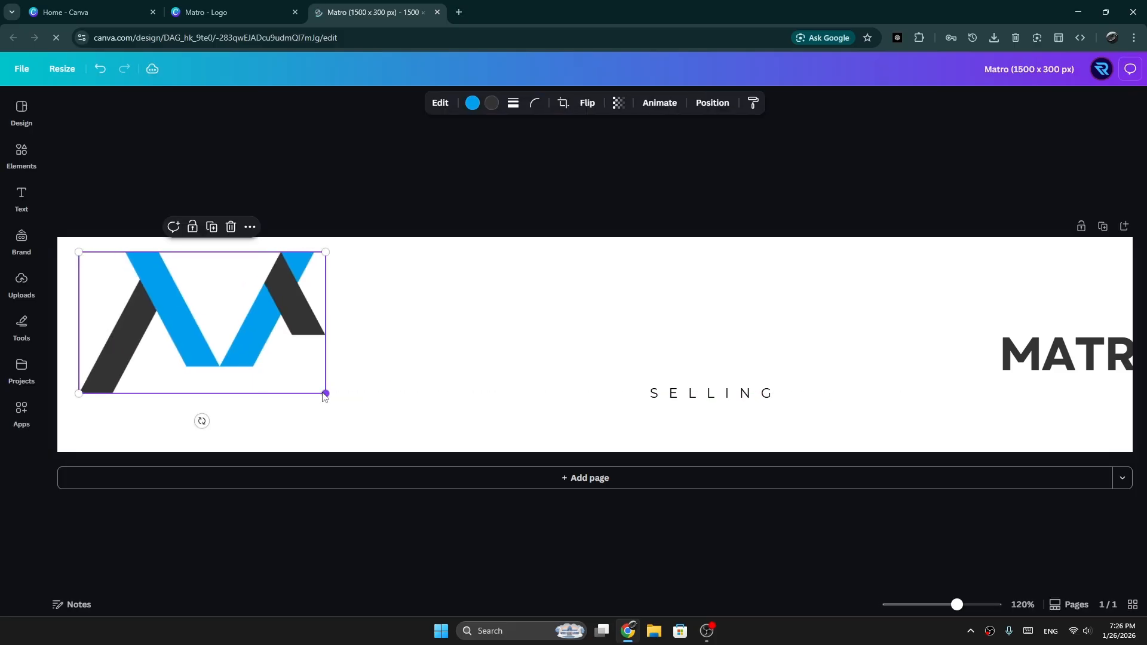
left_click_drag(323, 397, 428, 441)
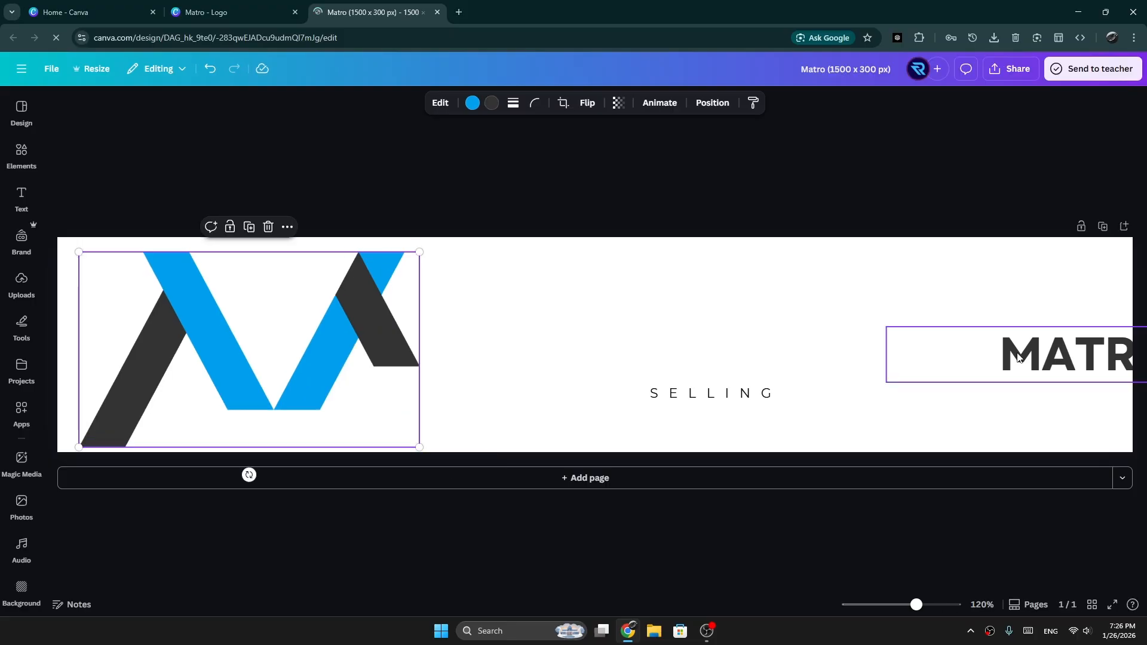
Step: Move the MATRO title beside the M mark and enlarge it so it stands above the SELLING tagline
left_click_drag(1018, 357, 549, 314)
left_click_drag(819, 340, 1007, 441)
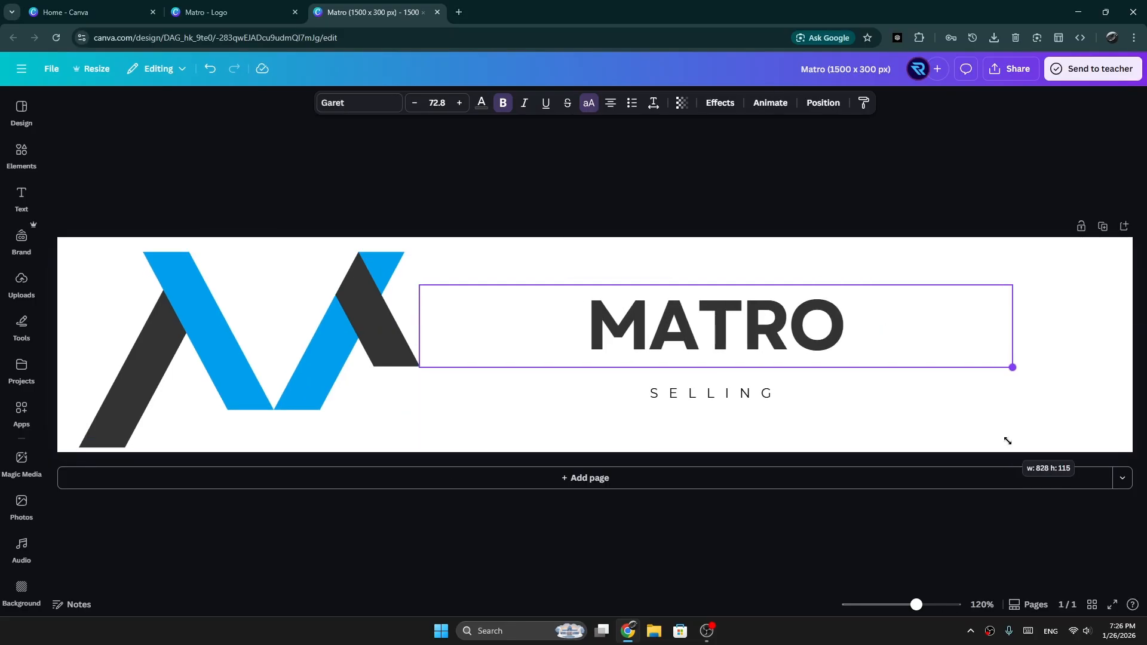
left_click_drag(1007, 440, 1069, 442)
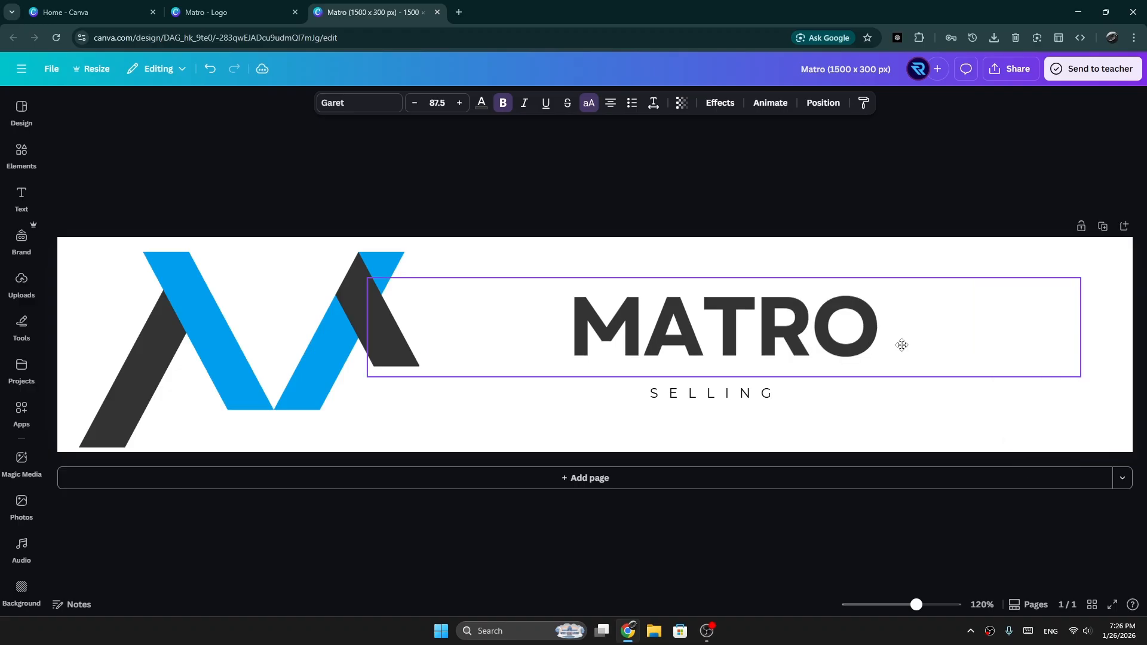
left_click_drag(902, 345, 839, 345)
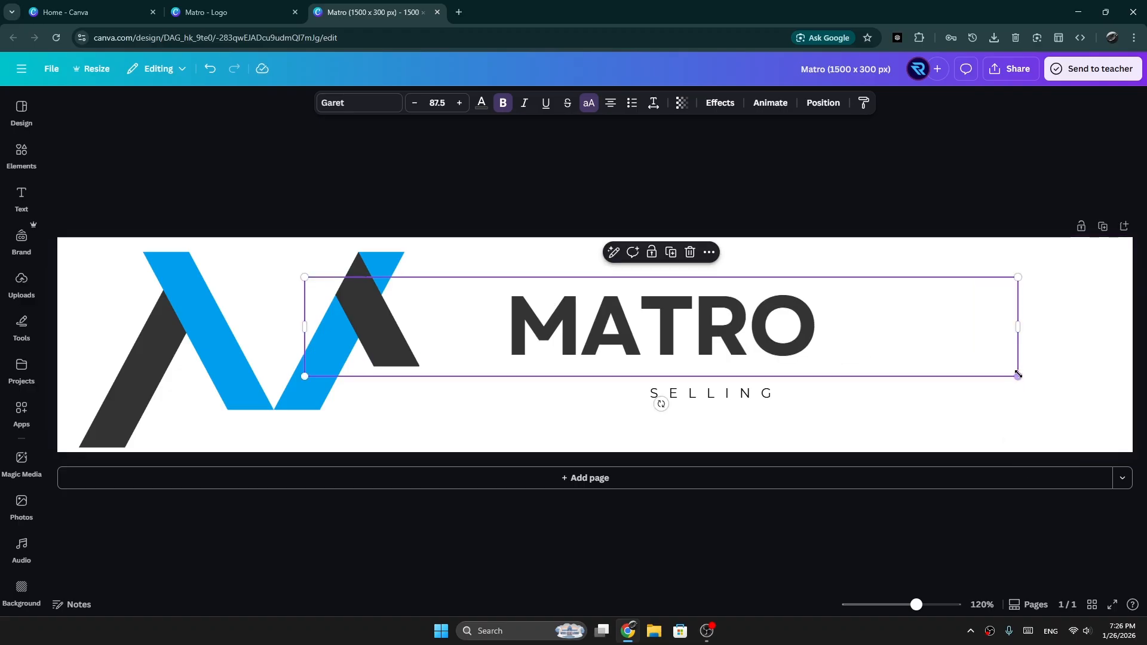
left_click_drag(1017, 376, 1137, 395)
left_click_drag(980, 343, 955, 331)
Step: Move the SELLING tagline left under the MATRO title and increase its font size to 24.8
left_click(720, 397)
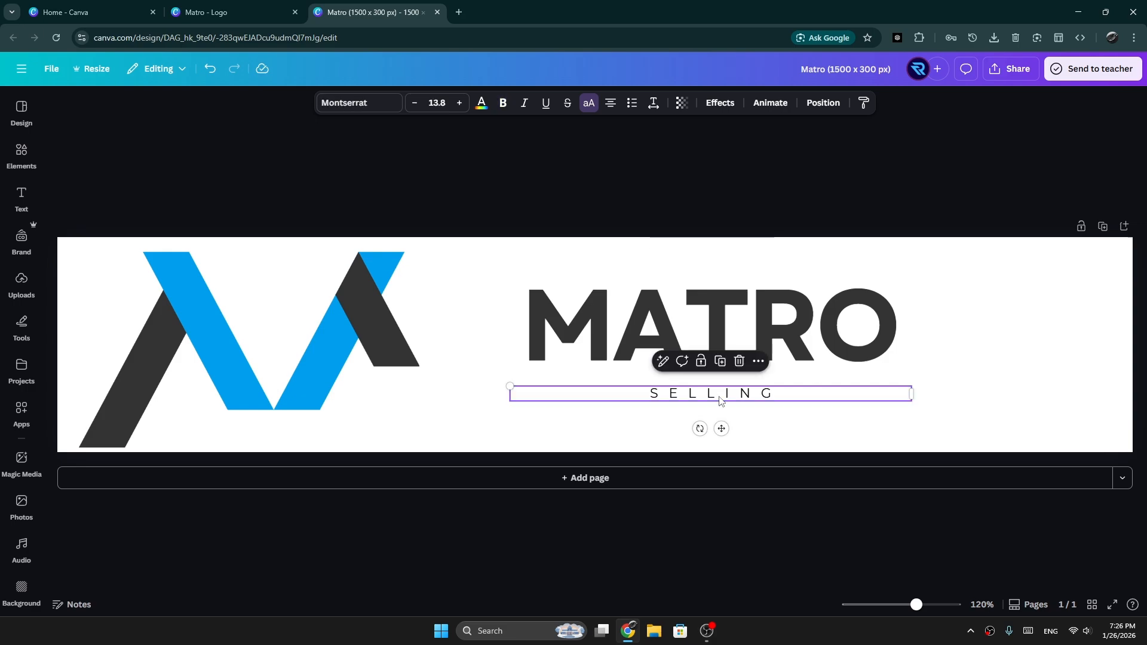
left_click_drag(719, 397, 641, 397)
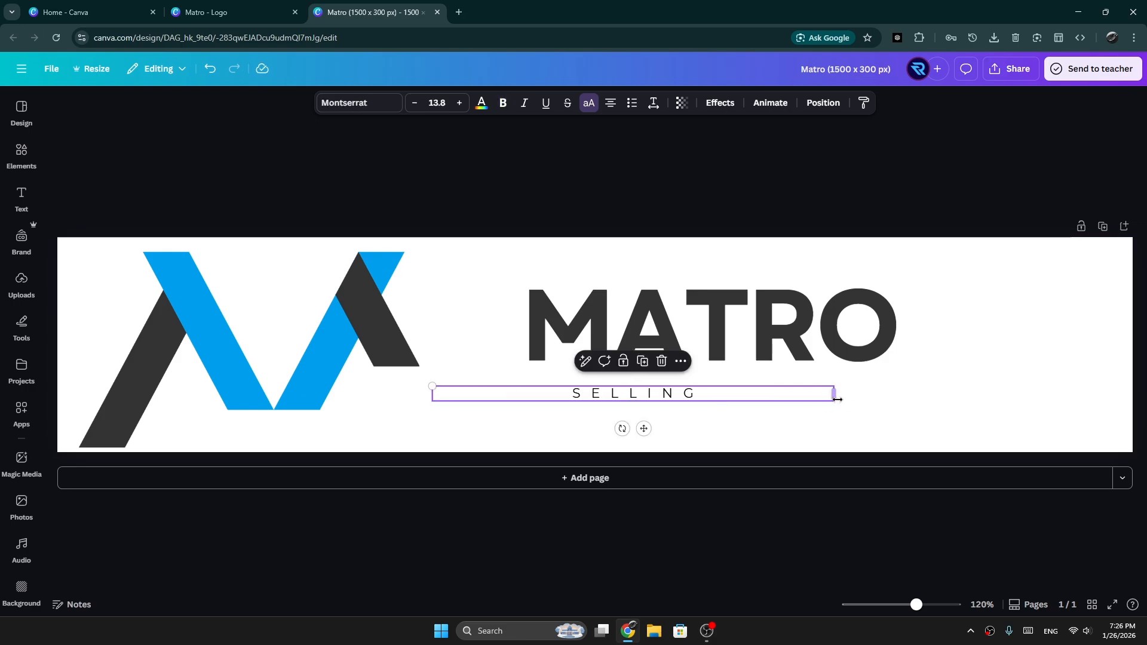
left_click(460, 105)
left_click(460, 105)
left_click(460, 104)
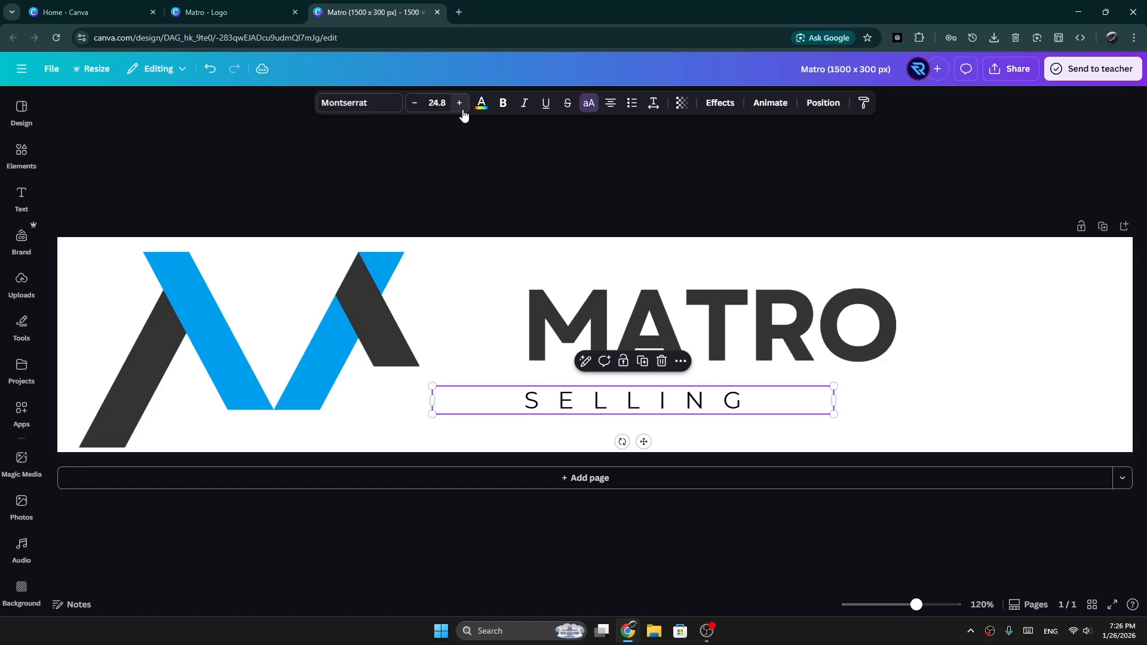
Step: Shift the MATRO title and the SELLING tagline left with their left edges aligned, and nudge the M mark slightly up and left
left_click_drag(756, 400, 762, 399)
left_click_drag(697, 313, 639, 309)
left_click_drag(616, 404, 553, 397)
left_click(1037, 388)
left_click(934, 414)
left_click_drag(198, 346, 193, 340)
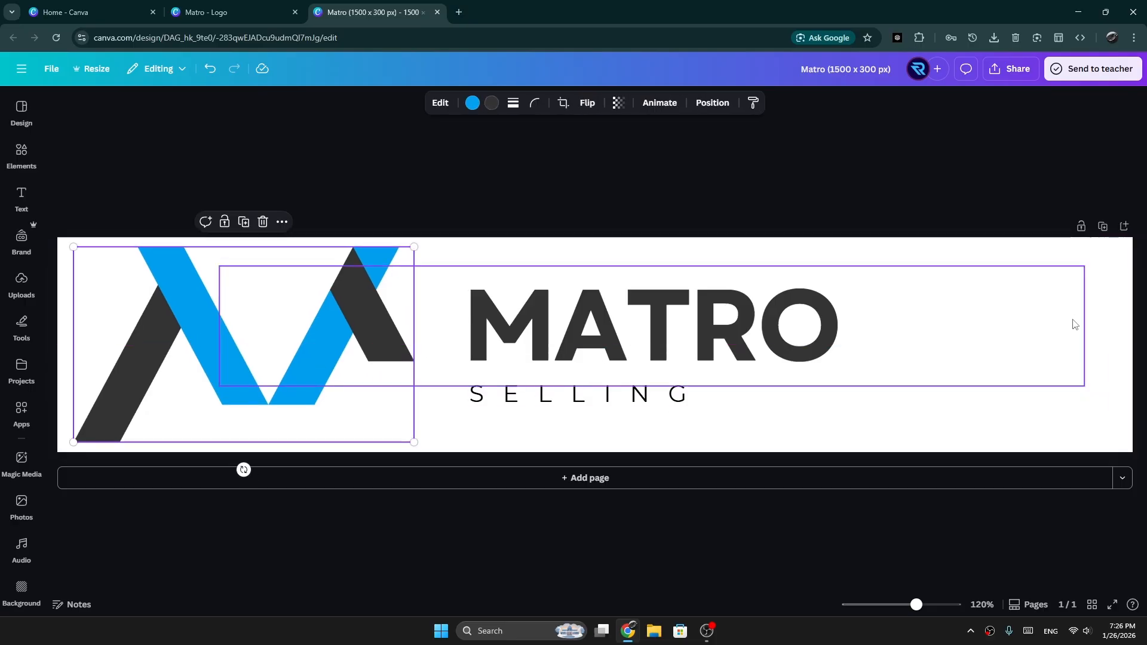
Step: Enlarge the MATRO title to font size 111, and nudge the title and the SELLING tagline slightly upward
left_click(1046, 344)
left_click_drag(1085, 385, 1123, 392)
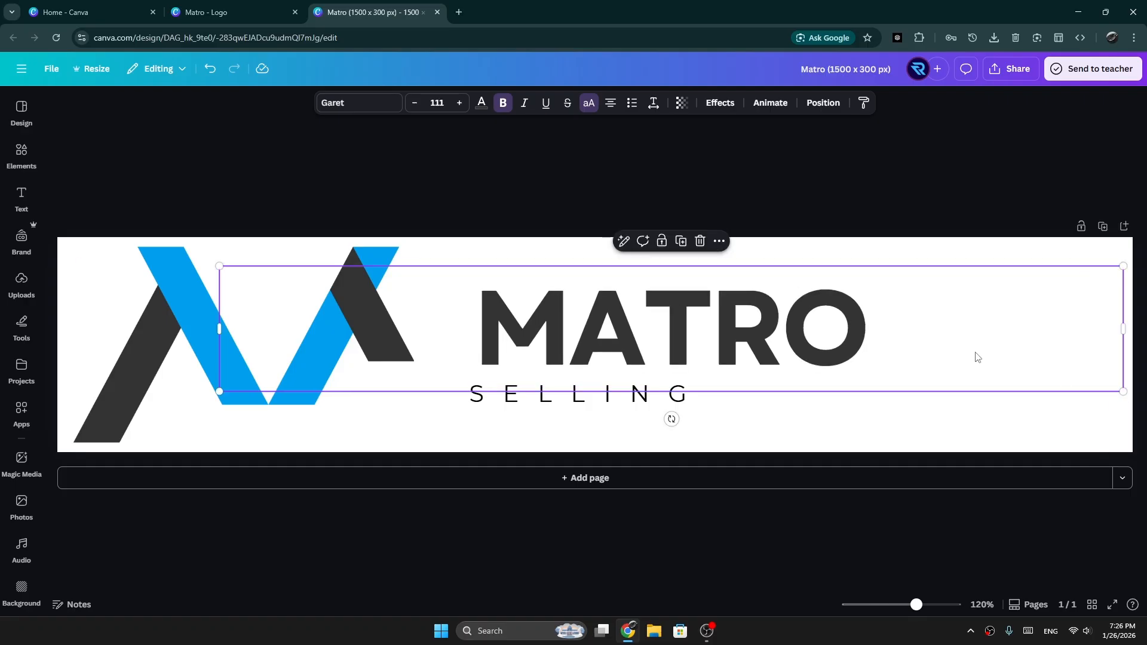
left_click(924, 350)
left_click(947, 407)
mouse_move(865, 354)
left_mouse_down()
mouse_move(840, 344)
mouse_move(851, 345)
left_mouse_up()
left_click(583, 402)
left_click_drag(582, 396, 585, 388)
left_click(734, 399)
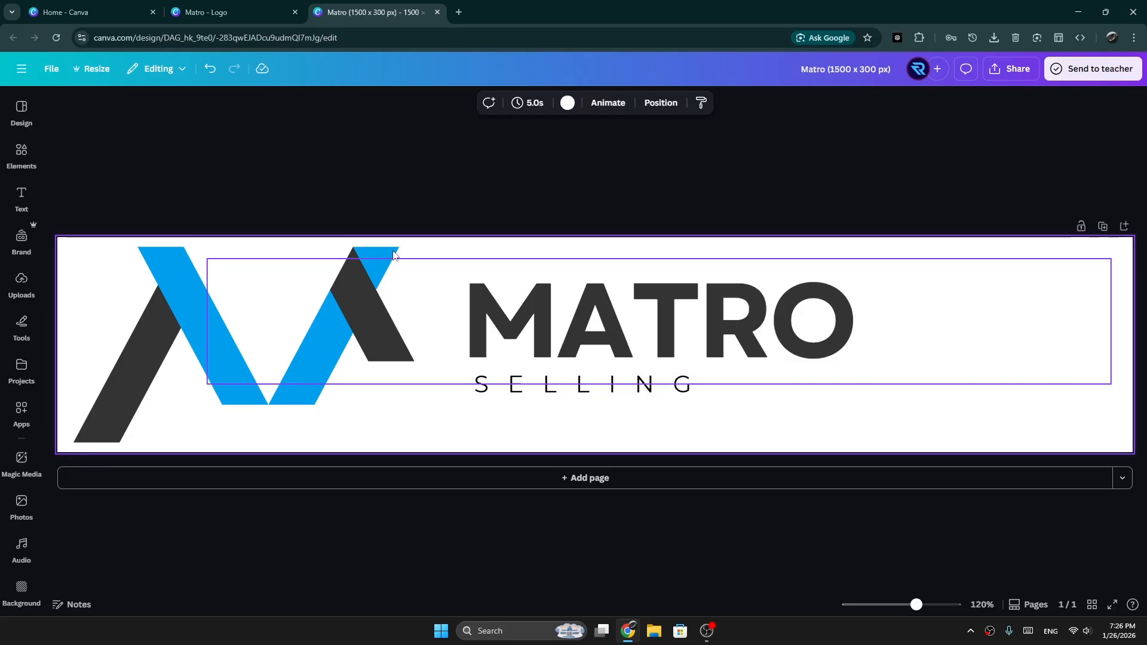
Step: Find the Roboto font and apply it to the MATRO title
left_click(566, 335)
left_click(346, 103)
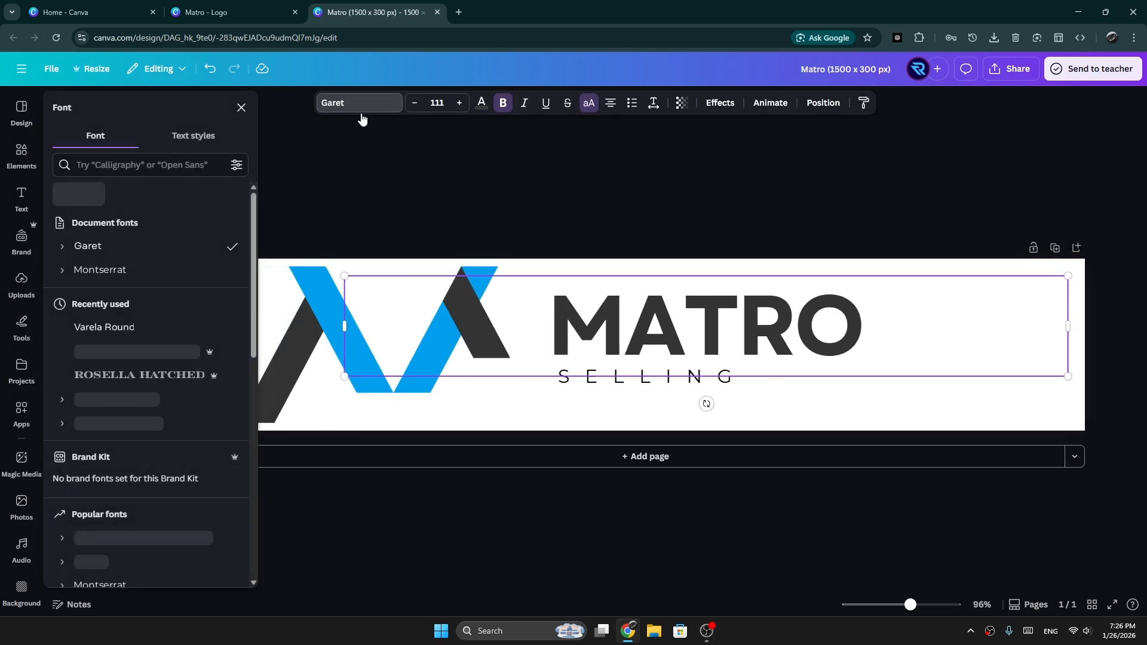
left_click(113, 166)
type("ro")
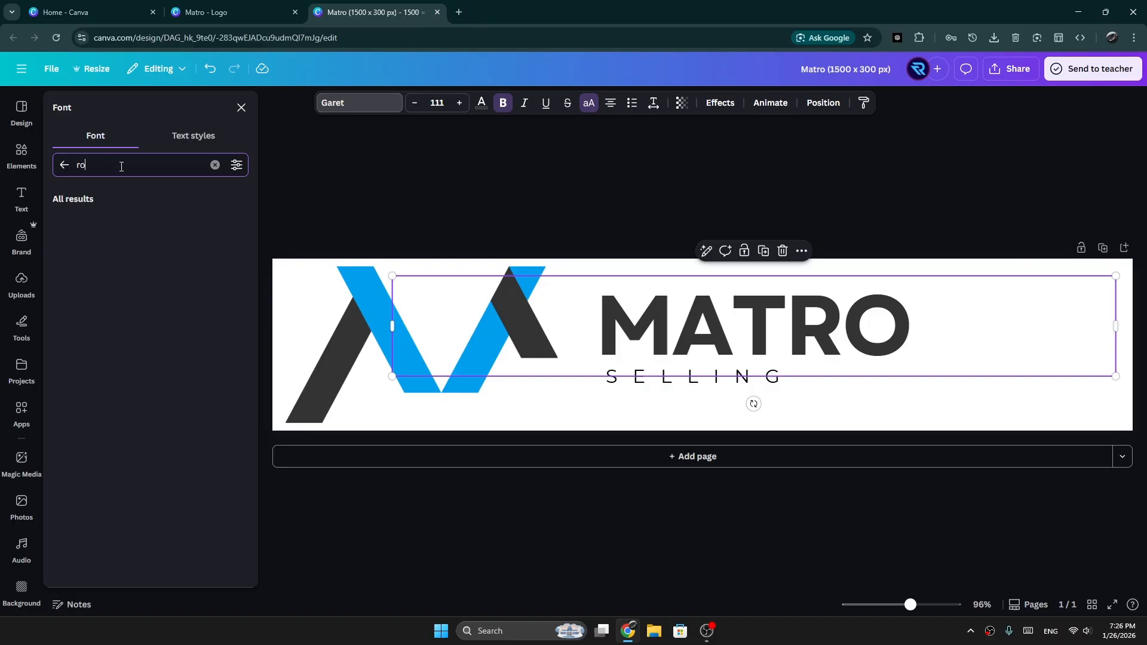
type("boto")
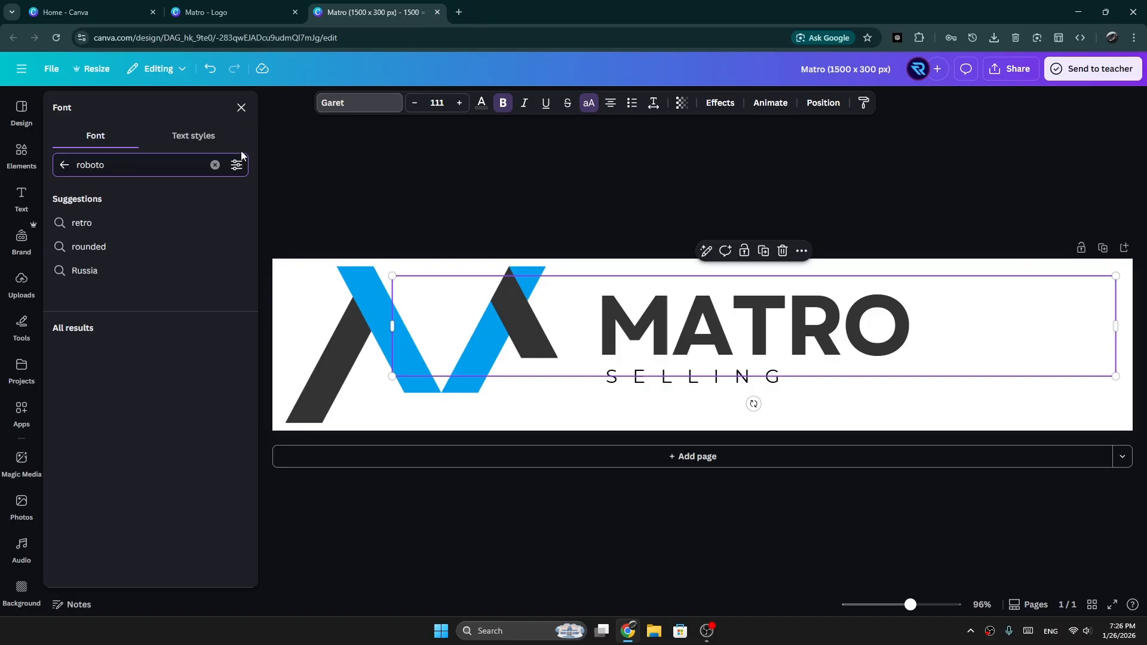
key("Return")
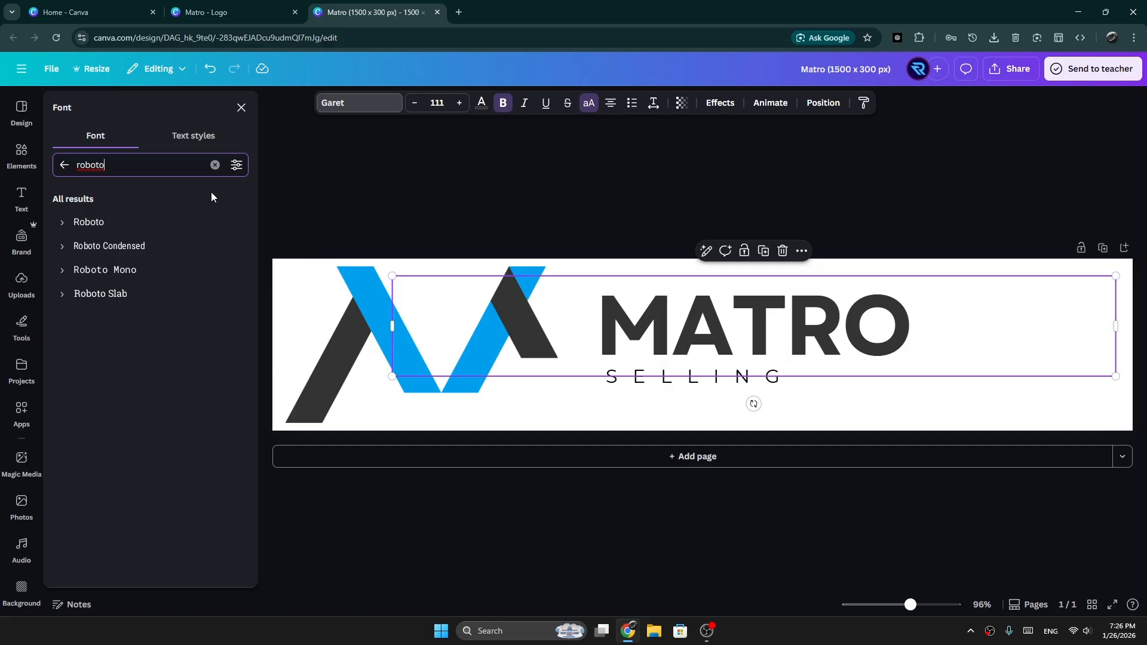
left_click(123, 224)
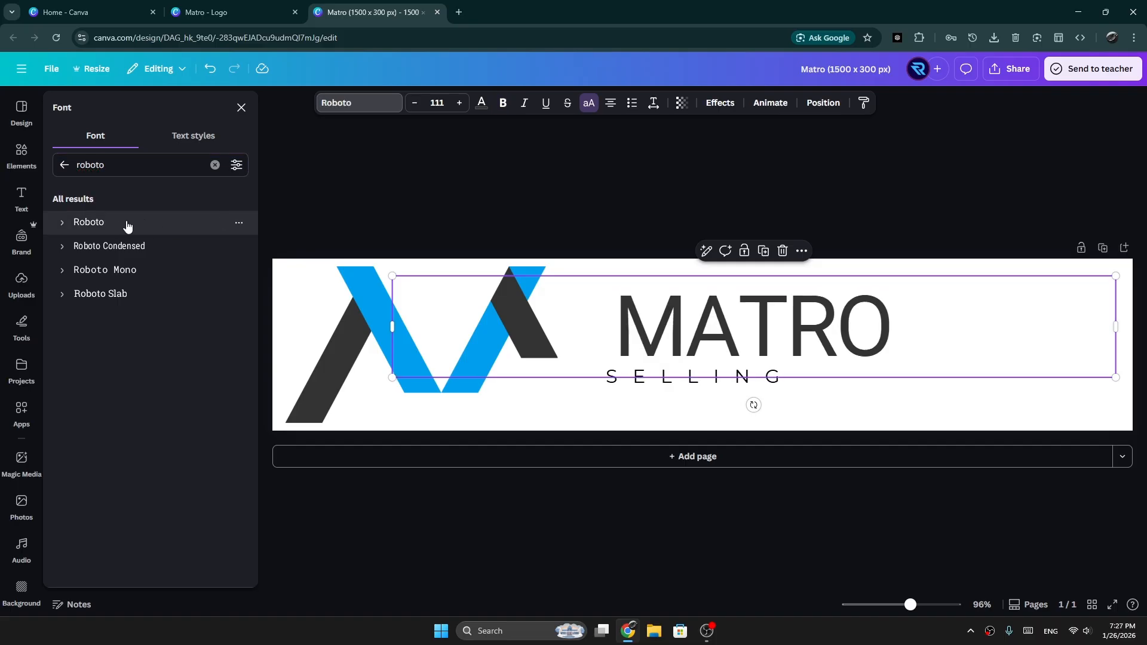
Step: Make the MATRO title bold and shift it slightly left over the SELLING tagline
left_click_drag(779, 334, 744, 326)
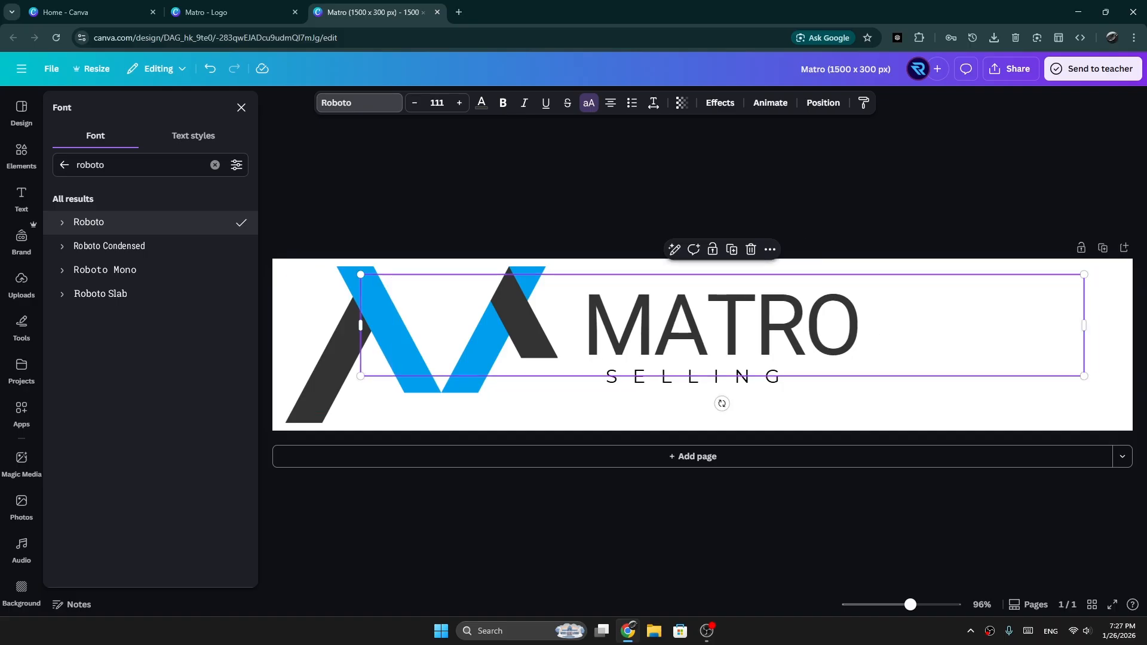
left_click(503, 103)
left_click_drag(903, 322, 916, 323)
left_click(671, 382)
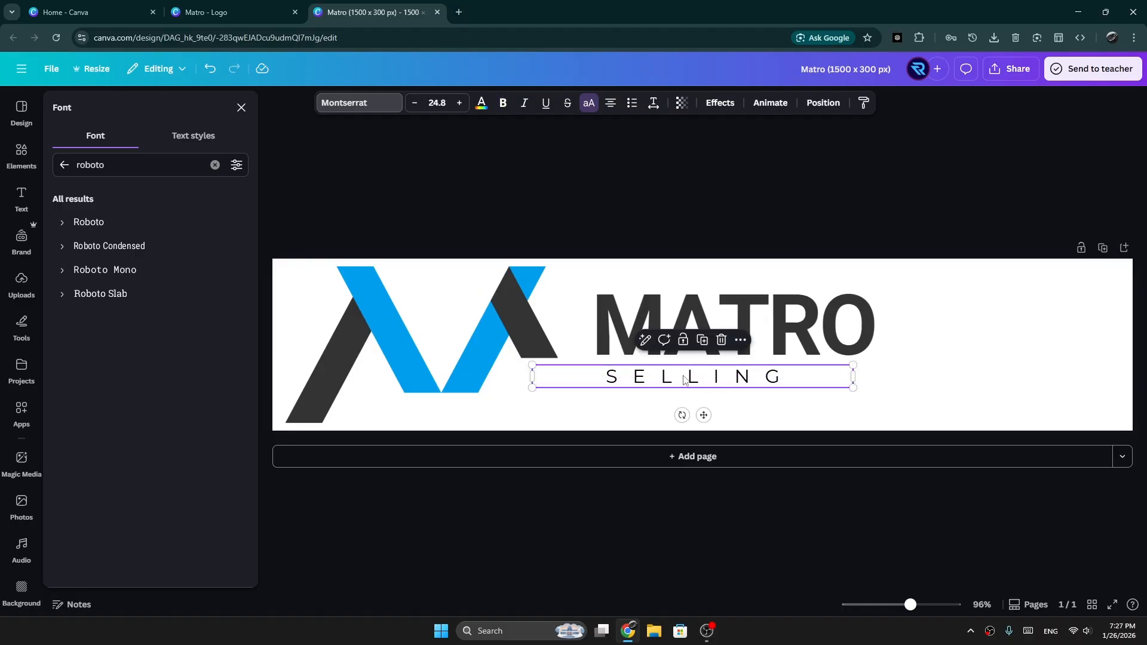
Step: Color the MATRO title cobalt blue from the default solid colors, after trying the darker indigo blue
left_click(627, 292)
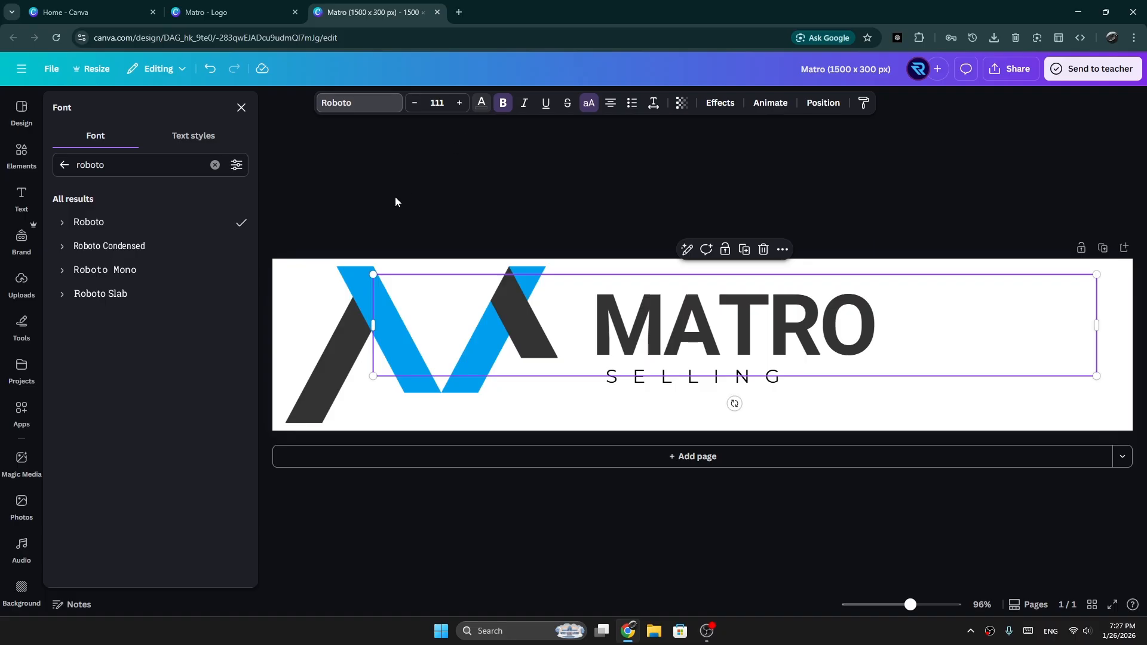
scroll(197, 442, "down", 1)
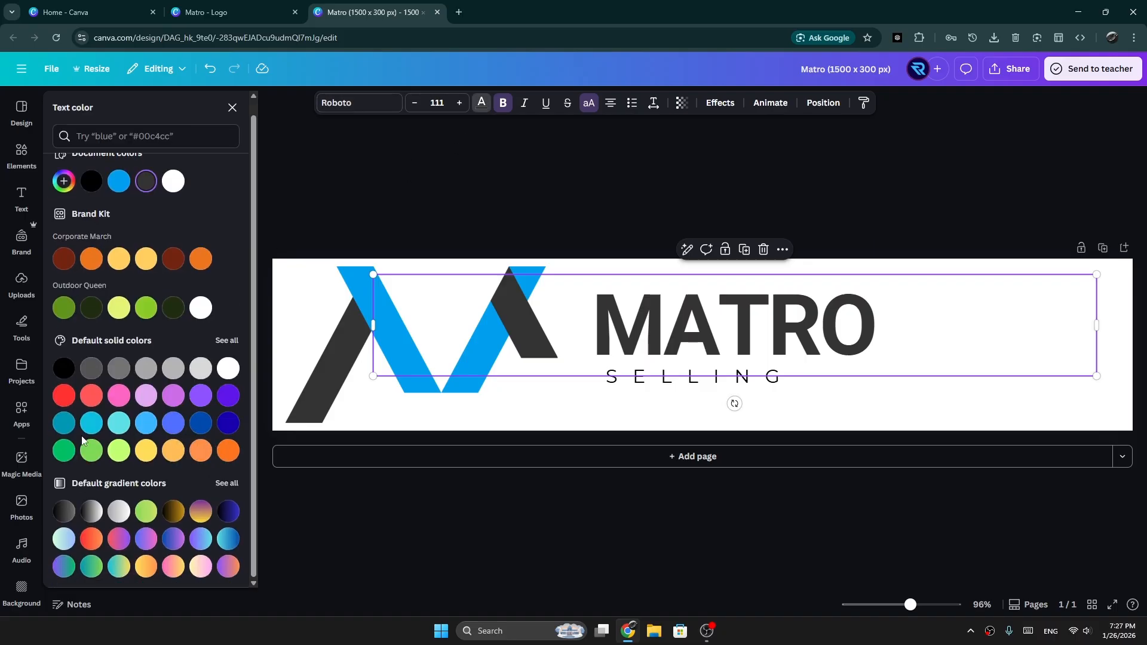
left_click(228, 424)
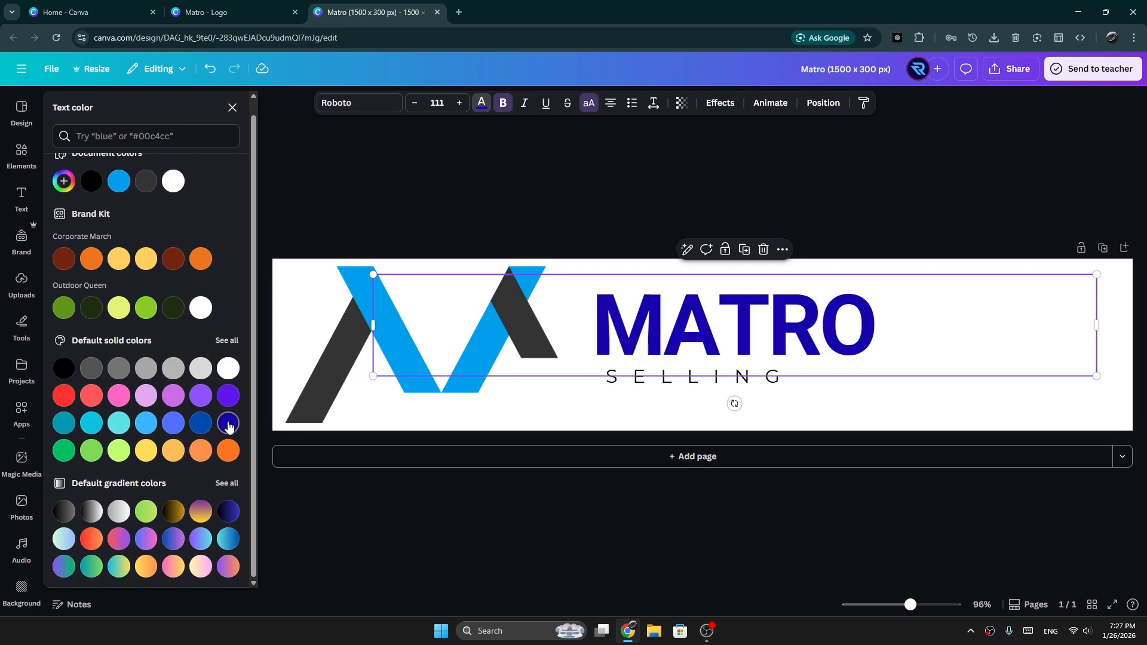
left_click(195, 428)
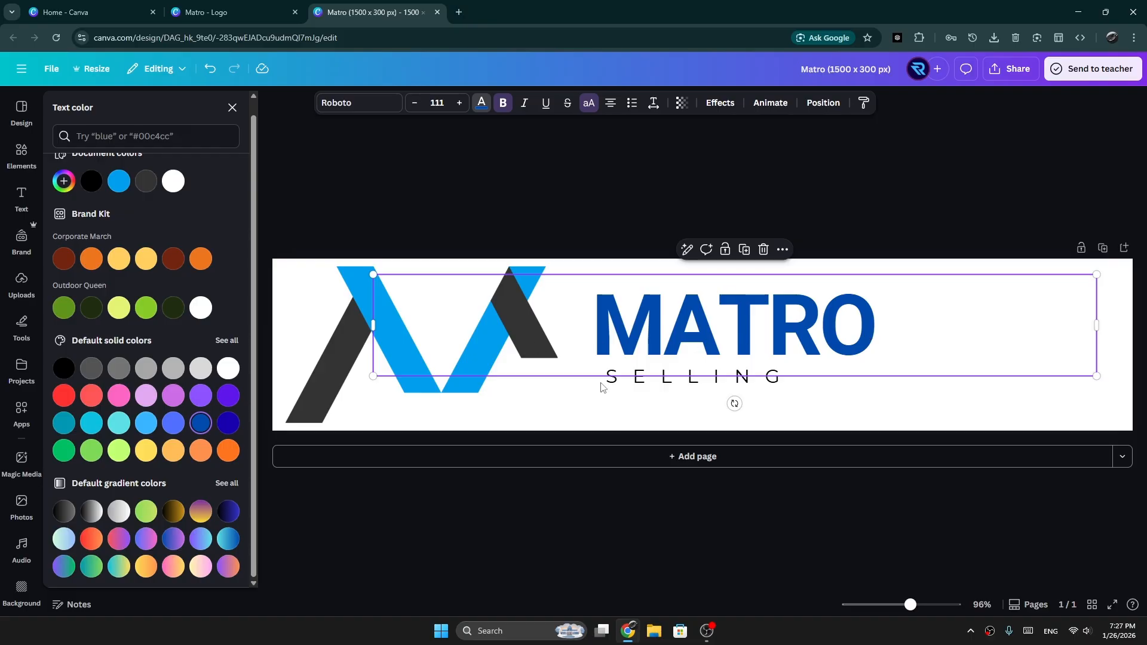
Step: Recolor the M mark, changing its light blue strokes to the title's cobalt blue and its dark gray strokes to black
left_click(303, 383)
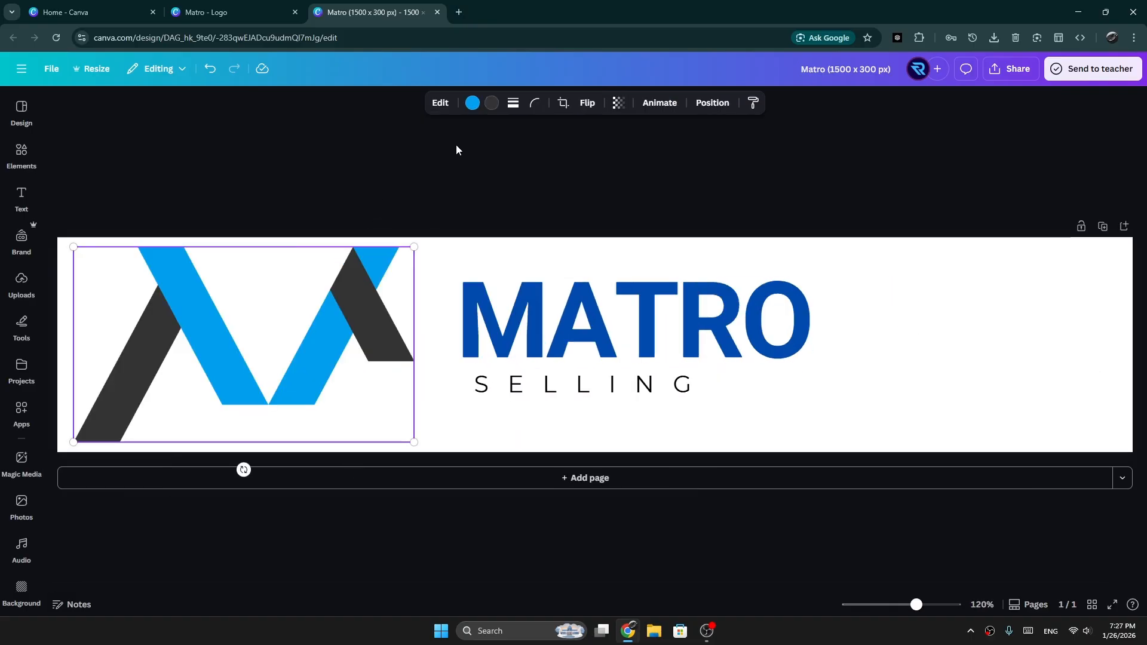
left_click(471, 103)
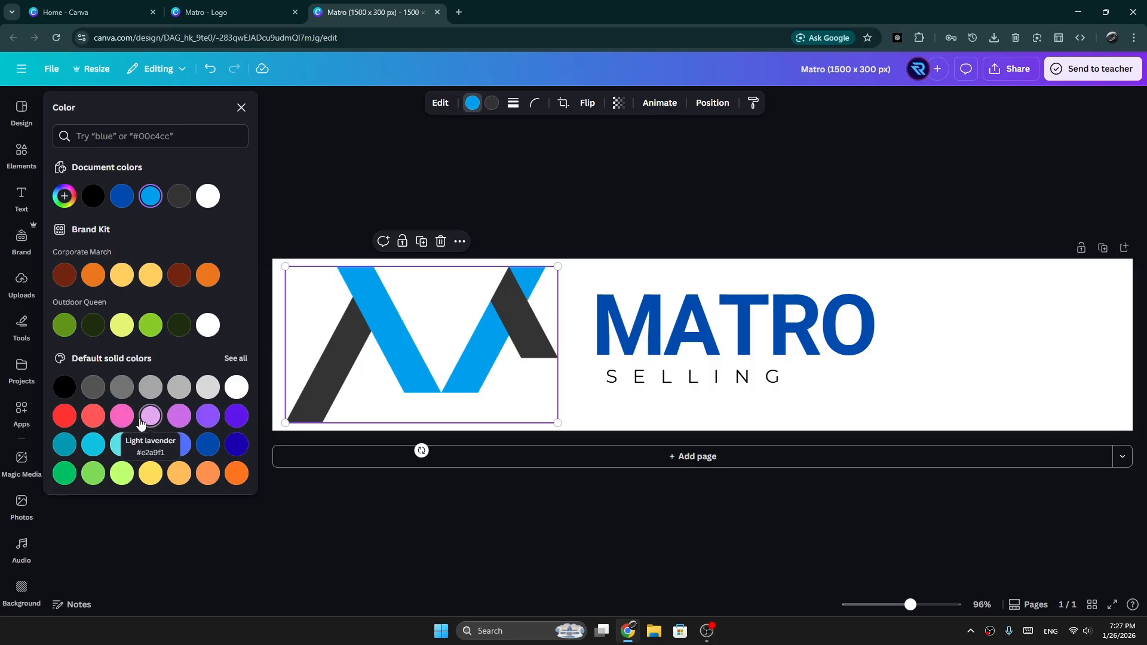
left_click(237, 445)
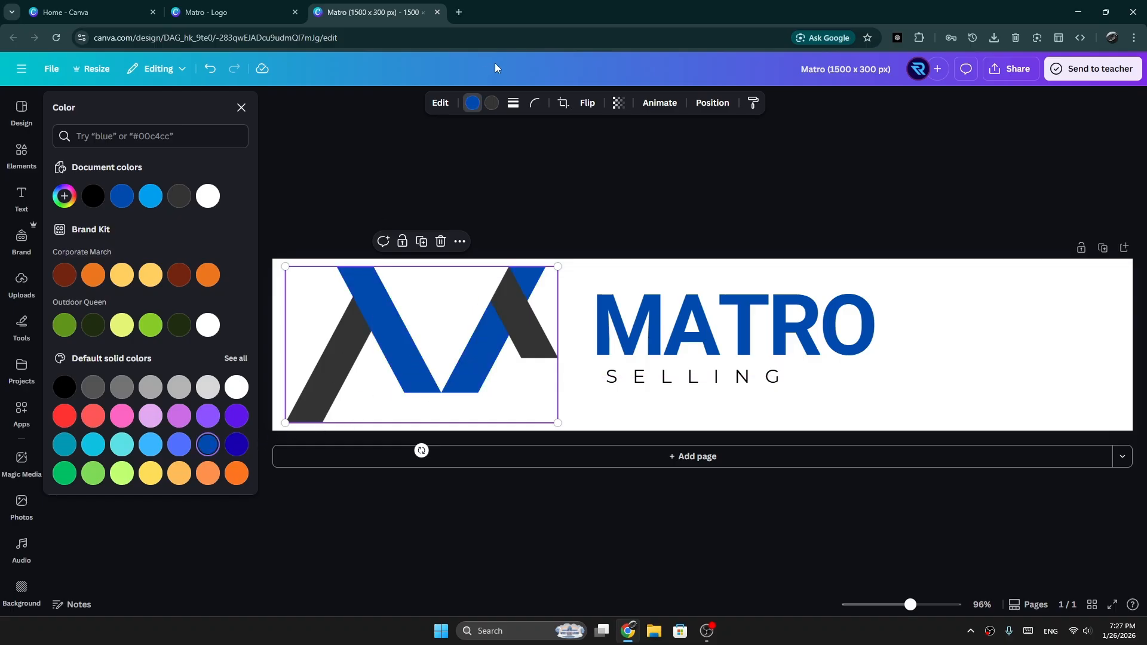
left_click(491, 105)
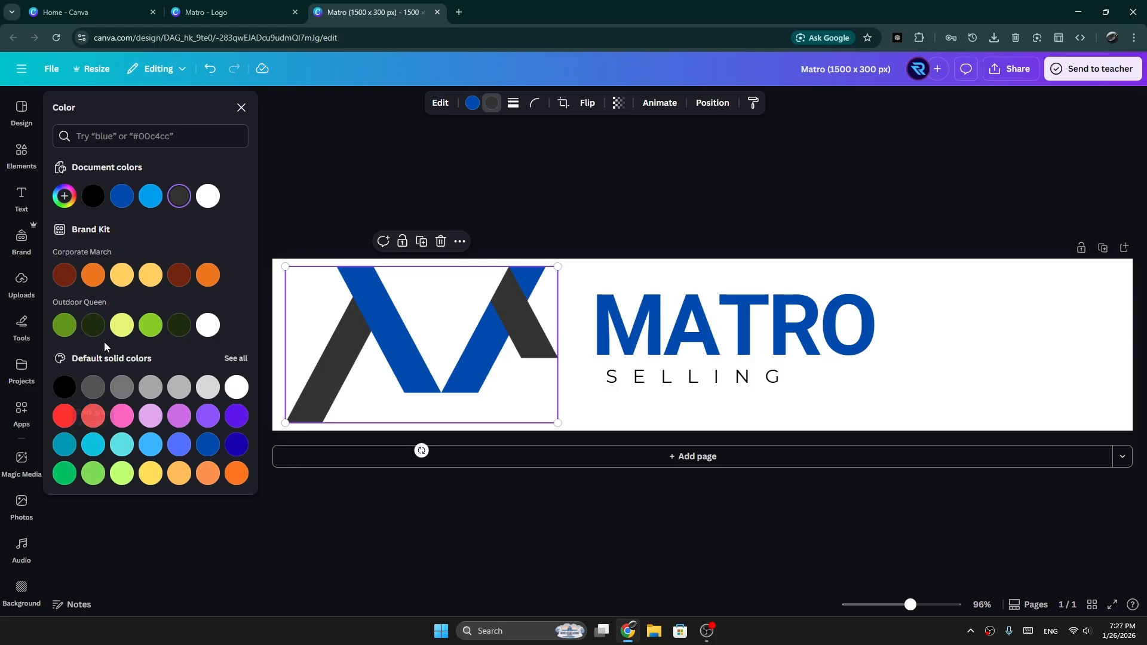
left_click(90, 200)
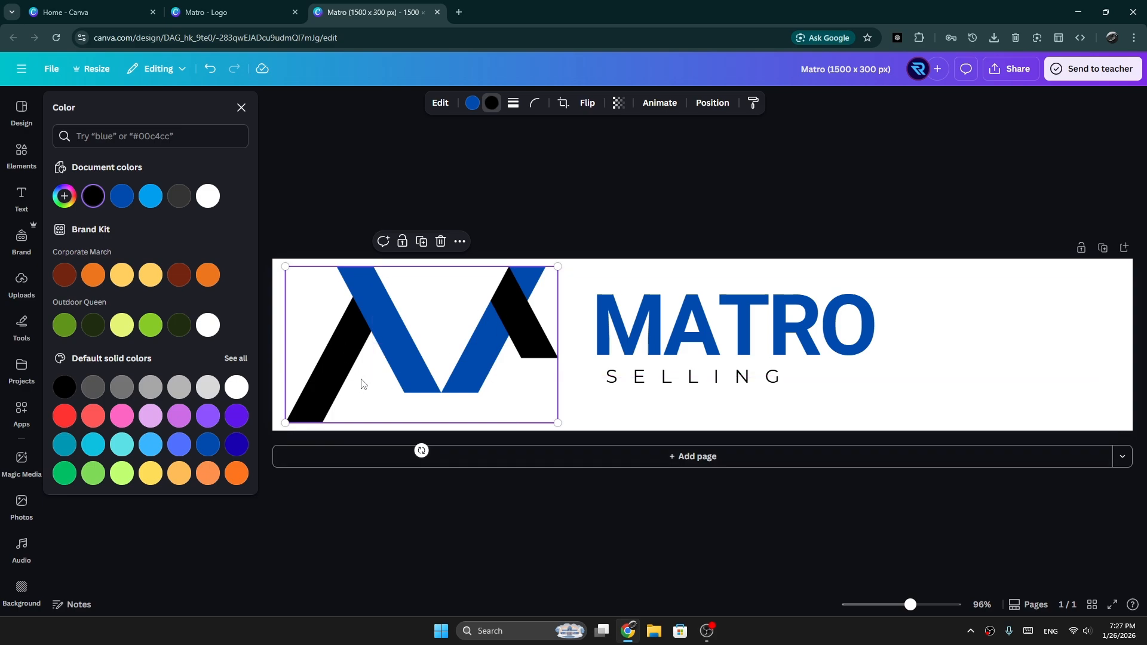
left_click(241, 108)
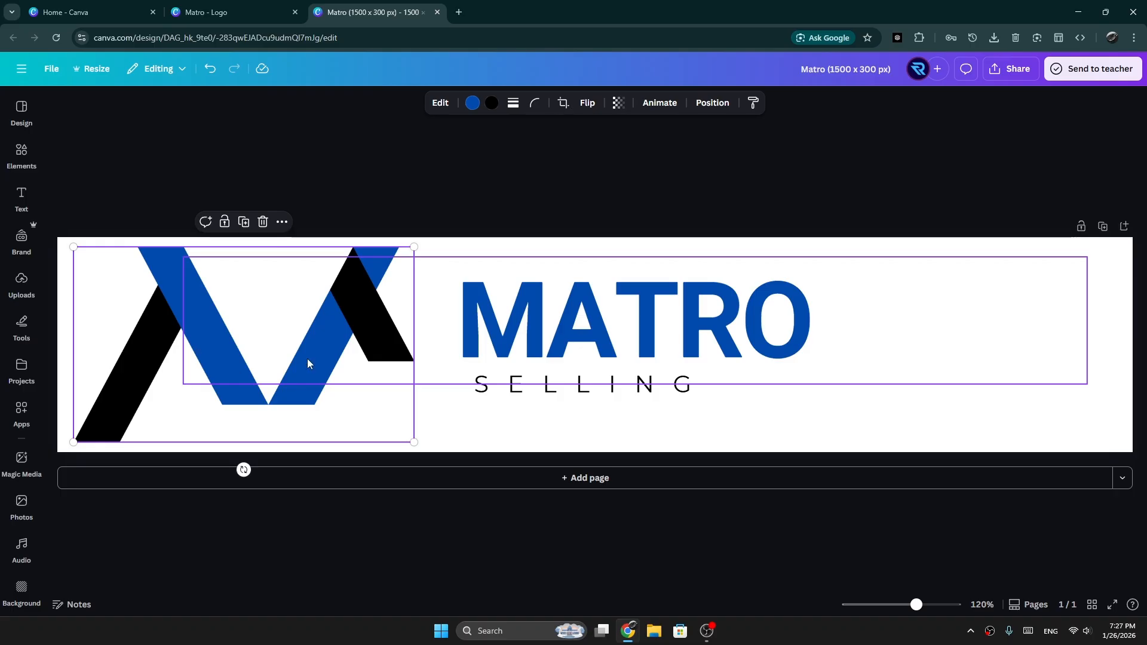
Step: Nudge the MATRO title and the SELLING tagline so that their left edges line up
left_click(671, 324)
left_click(573, 397)
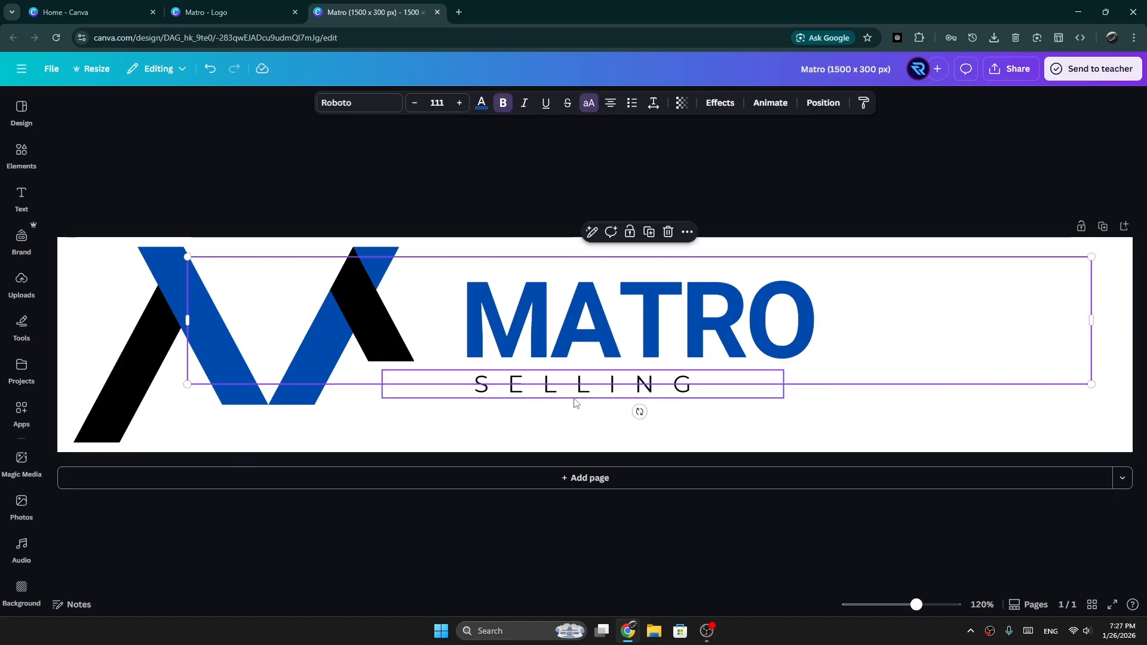
left_click_drag(569, 391, 559, 391)
left_click(825, 418)
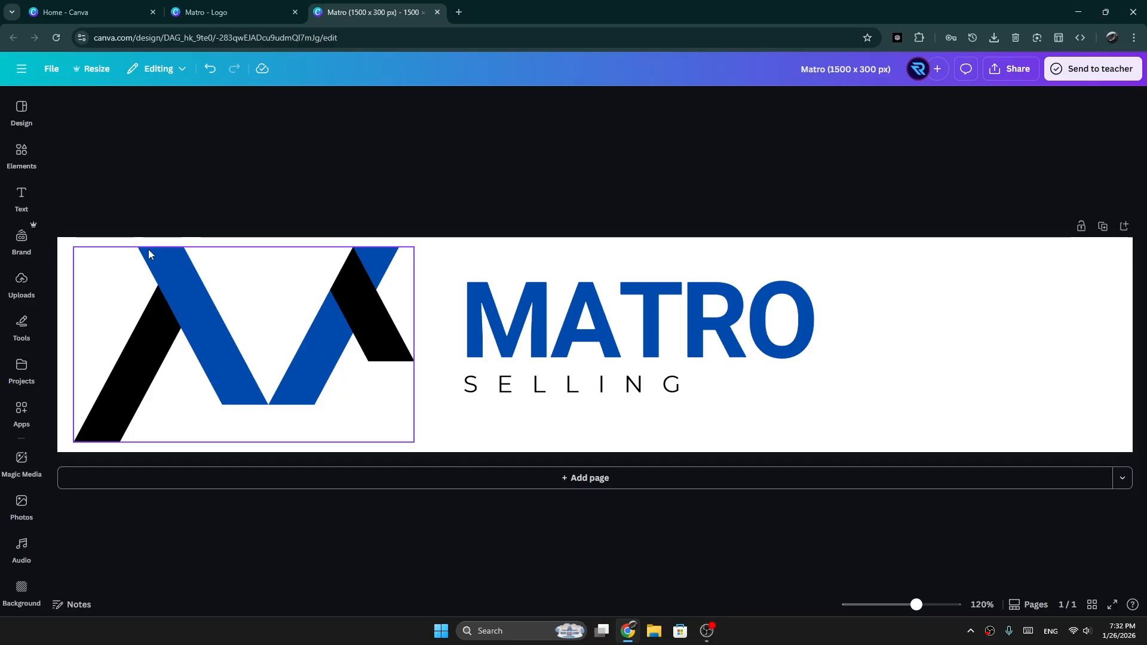
Step: Upload the image R from the Desktop folder to the design's uploads
left_click(18, 284)
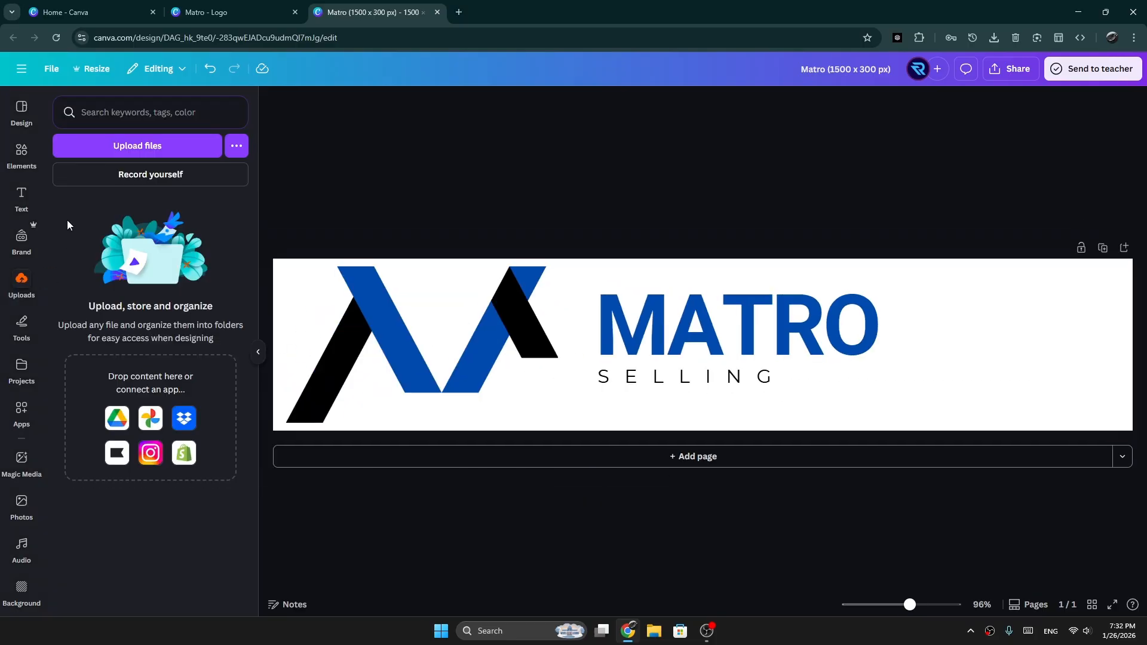
left_click(137, 146)
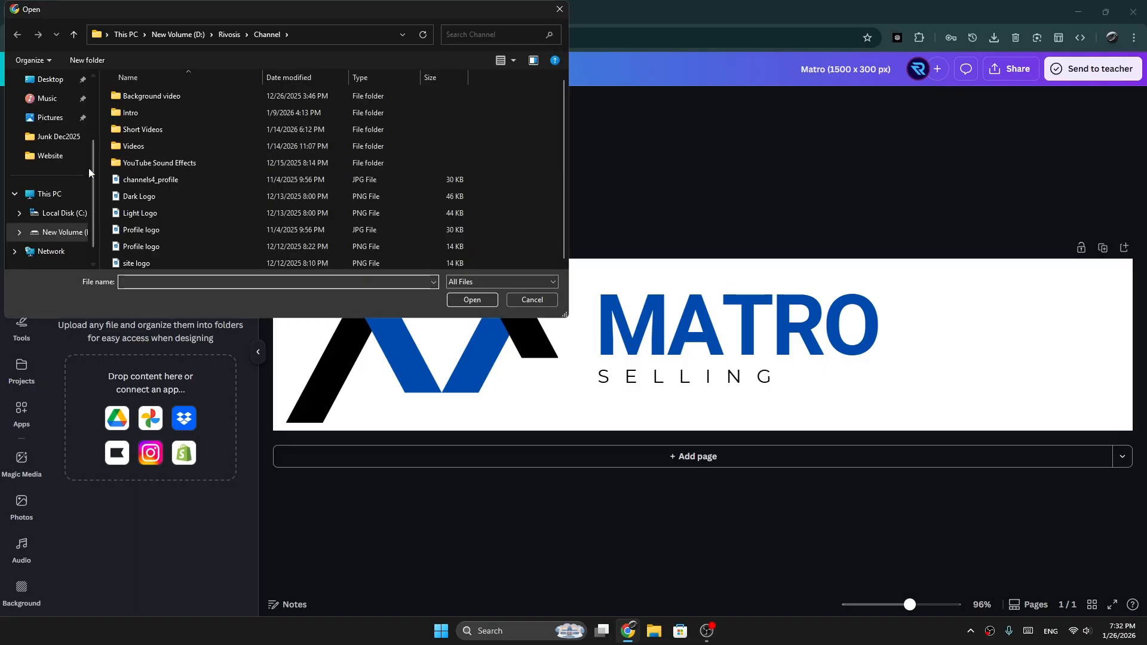
scroll(43, 139, "up", 1)
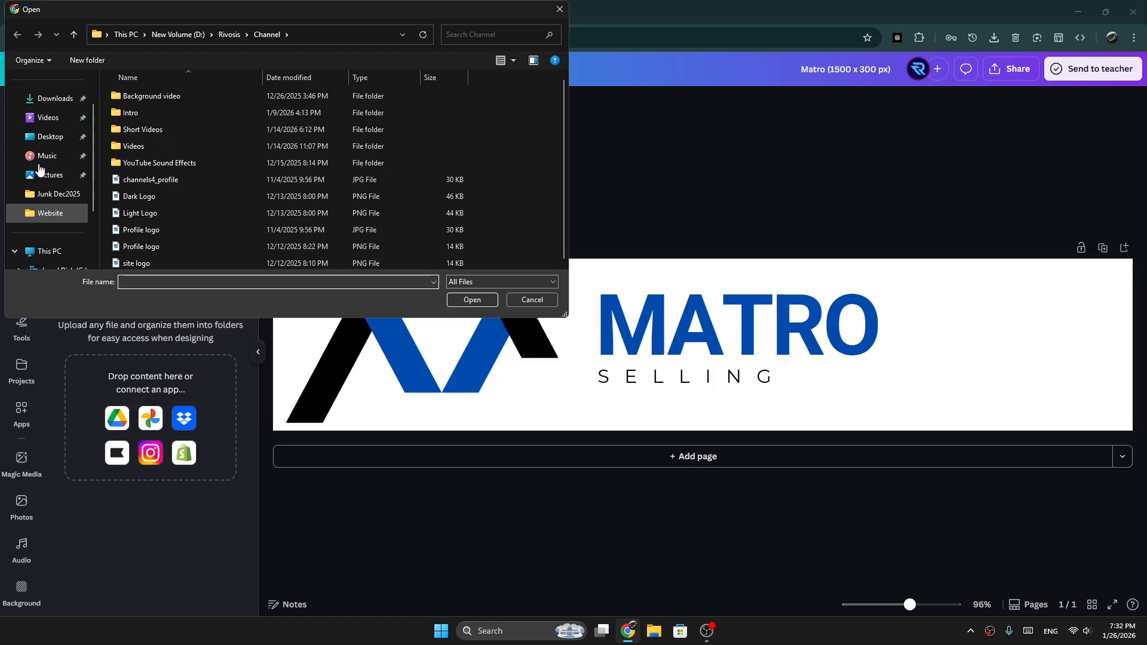
left_click(48, 137)
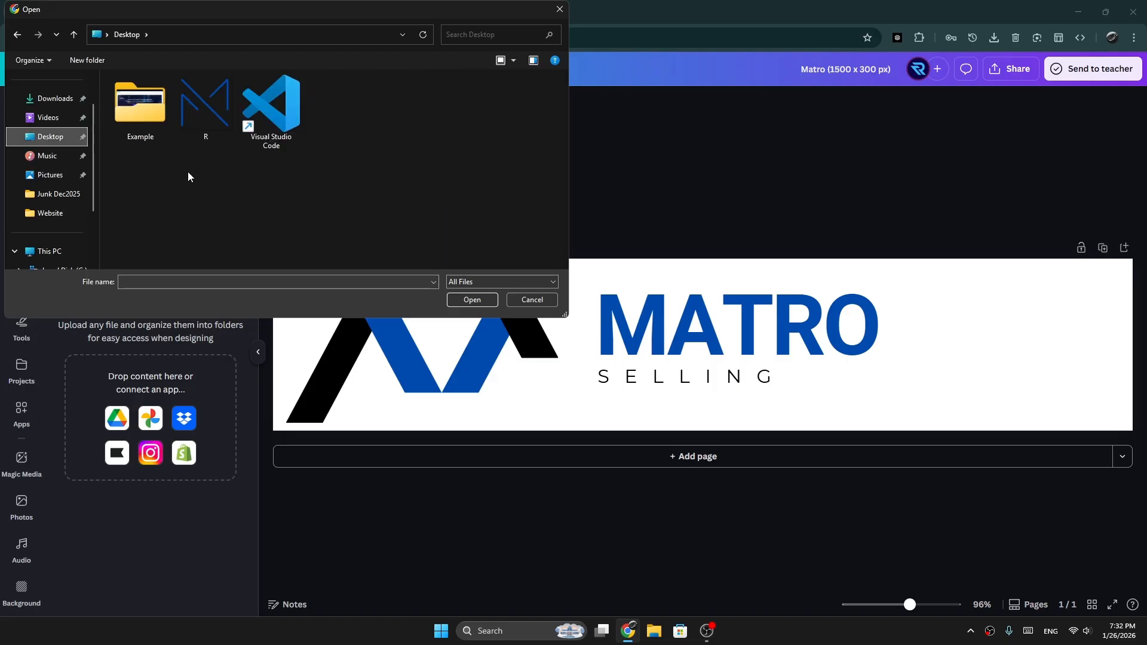
left_click(207, 124)
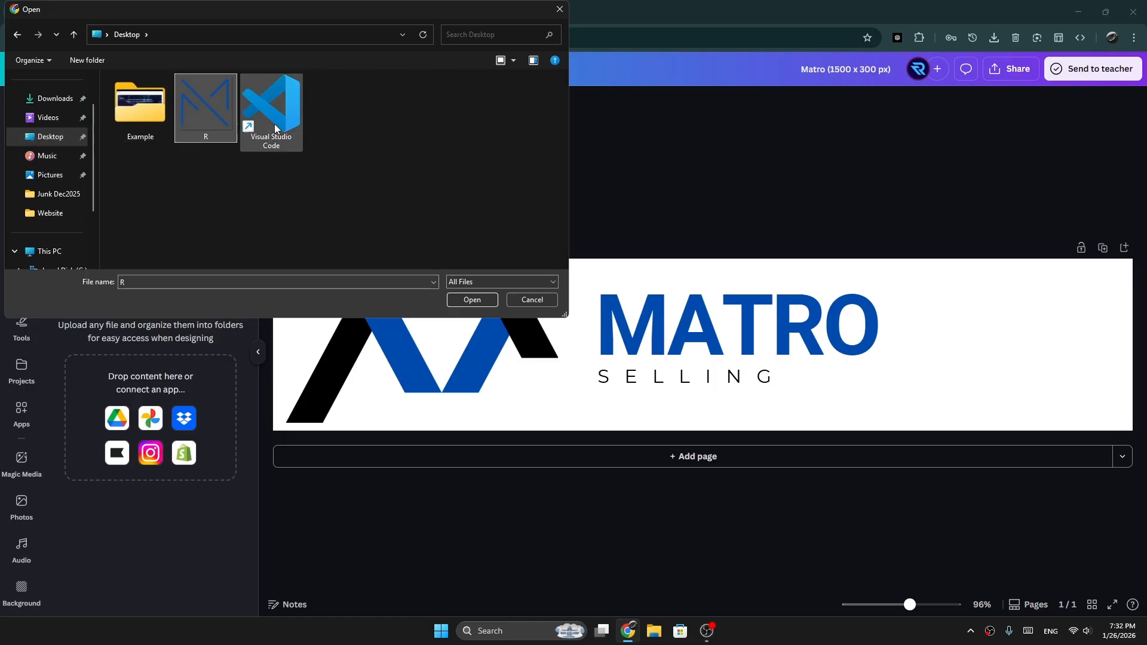
double_click(201, 117)
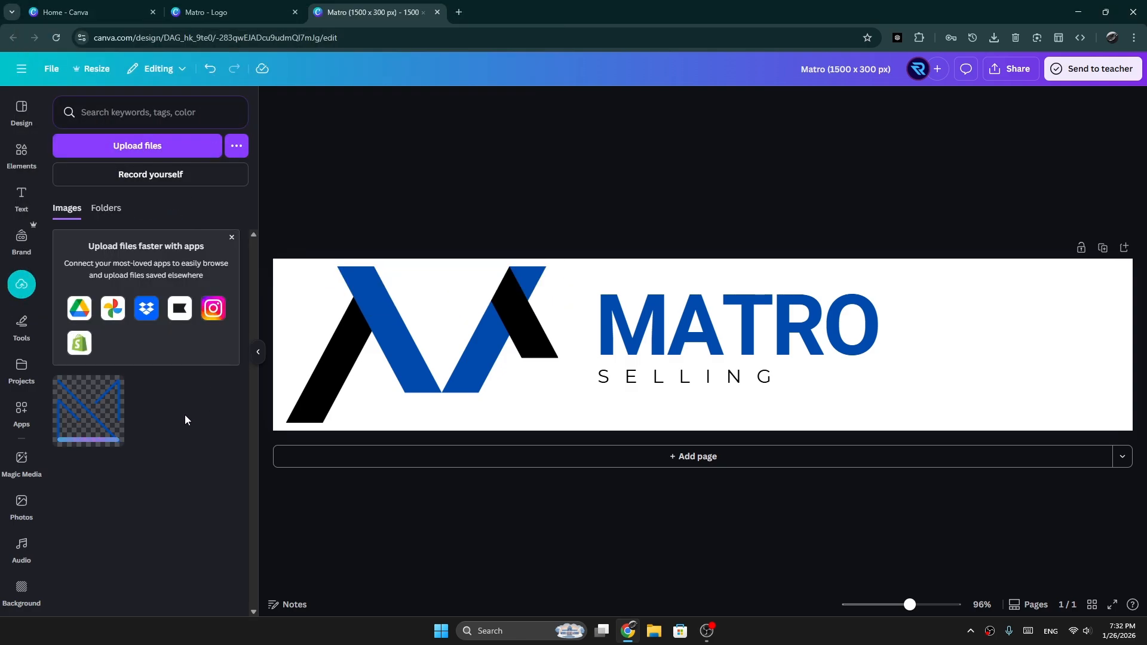
Step: Delete the blue and black M mark and place the uploaded line-style M image in its spot on the banner
left_click(402, 368)
left_click(350, 393)
key("Delete")
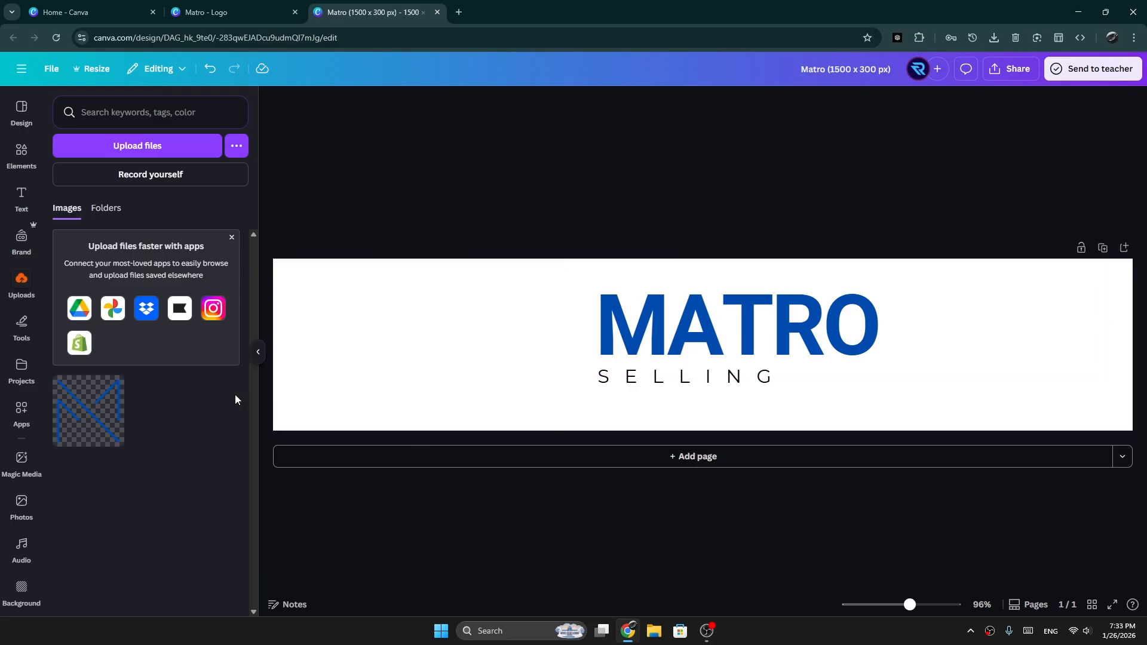
left_click_drag(90, 418, 442, 344)
left_click(259, 357)
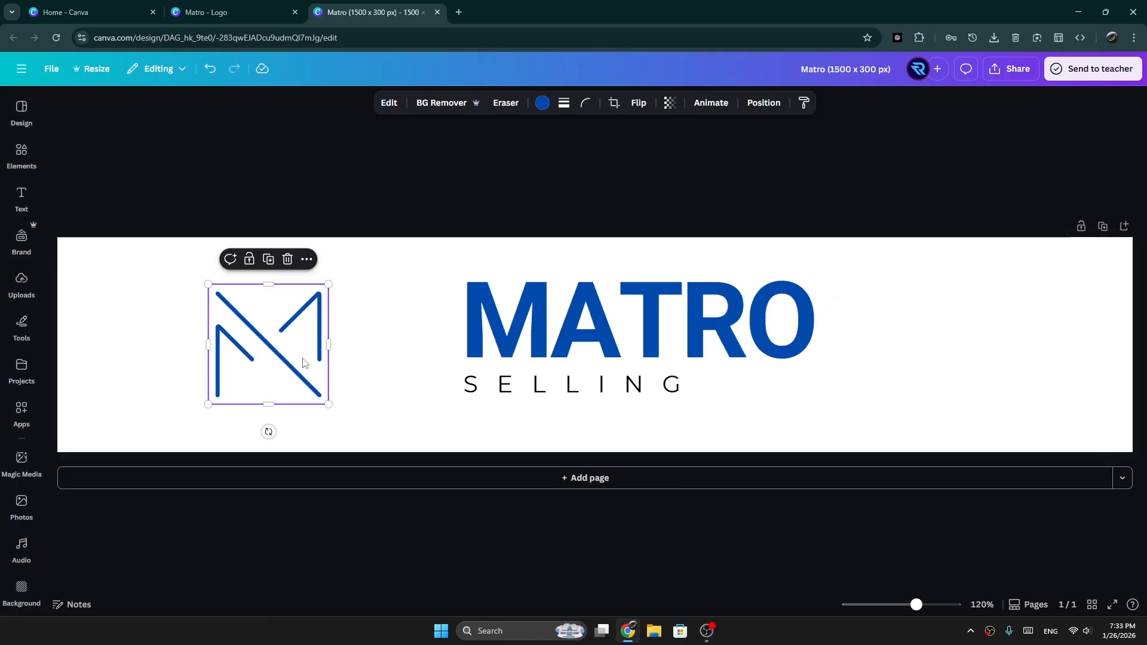
Step: Enlarge the line-style M to fill the banner's height and position it at the banner's left end
left_click_drag(328, 404, 398, 469)
left_click_drag(308, 379, 199, 343)
left_click_drag(289, 441, 467, 504)
left_click_drag(309, 320, 291, 288)
left_click_drag(400, 216, 336, 279)
left_click_drag(276, 339, 274, 291)
left_click_drag(325, 218, 316, 226)
left_click_drag(273, 285, 269, 275)
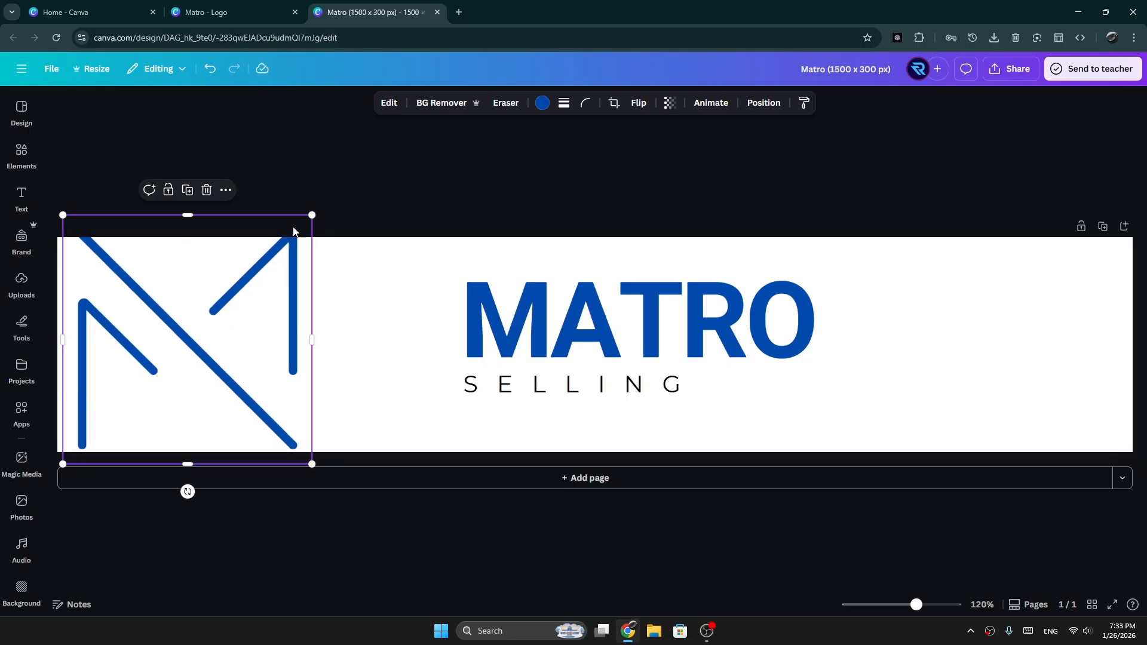
left_click_drag(310, 214, 301, 220)
left_click_drag(261, 287, 259, 282)
Step: Move the MATRO title and the SELLING tagline closer to the M mark, keeping the tagline aligned under the title
left_click(598, 355)
left_click_drag(632, 317, 597, 317)
left_click_drag(597, 388, 513, 388)
left_click_drag(481, 317, 422, 317)
left_click_drag(441, 394, 435, 392)
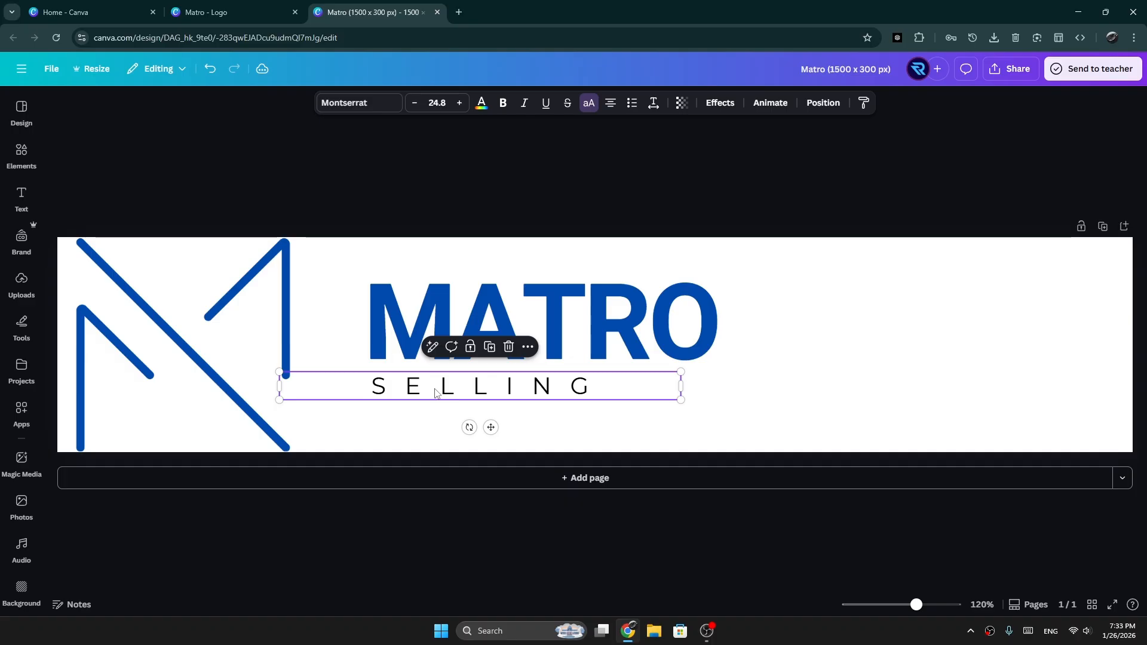
left_click(588, 305)
left_click(1037, 399)
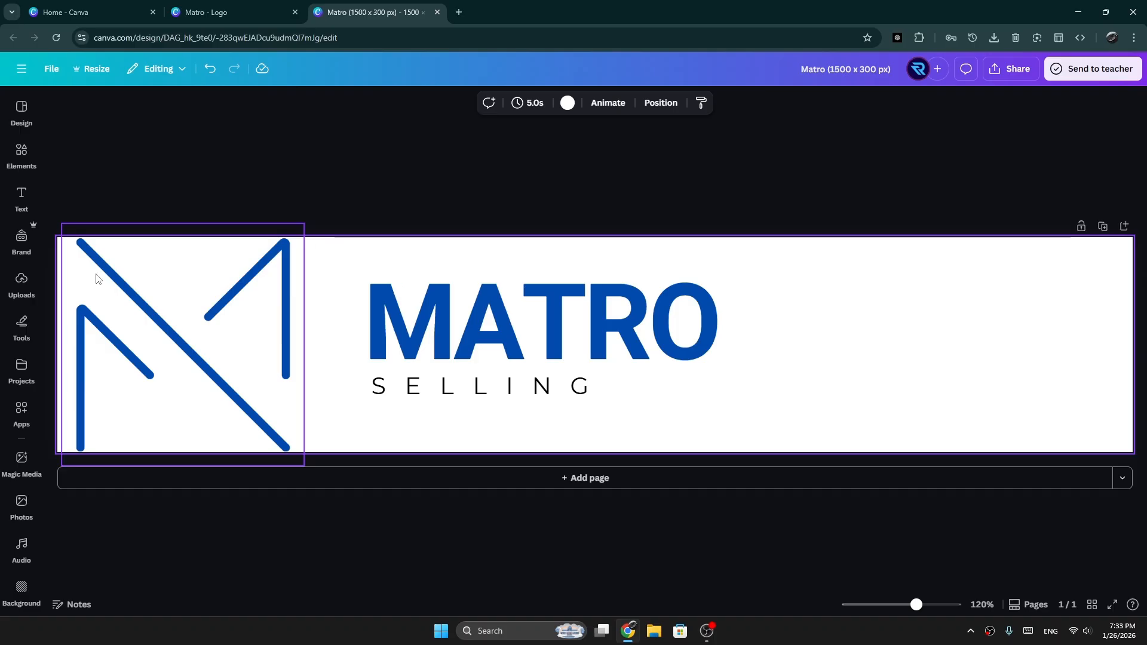
Step: Shift the MATRO title, the SELLING tagline and the M mark to the right so the logo sits nearer the banner's center
left_click_drag(76, 267, 676, 417)
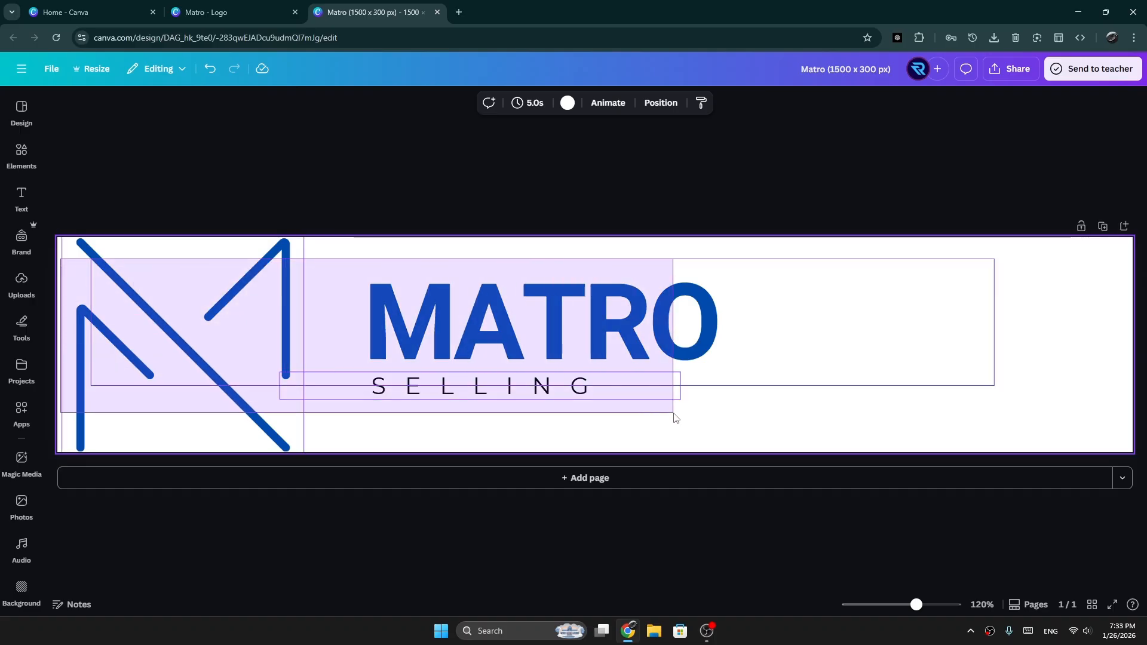
left_click(675, 417)
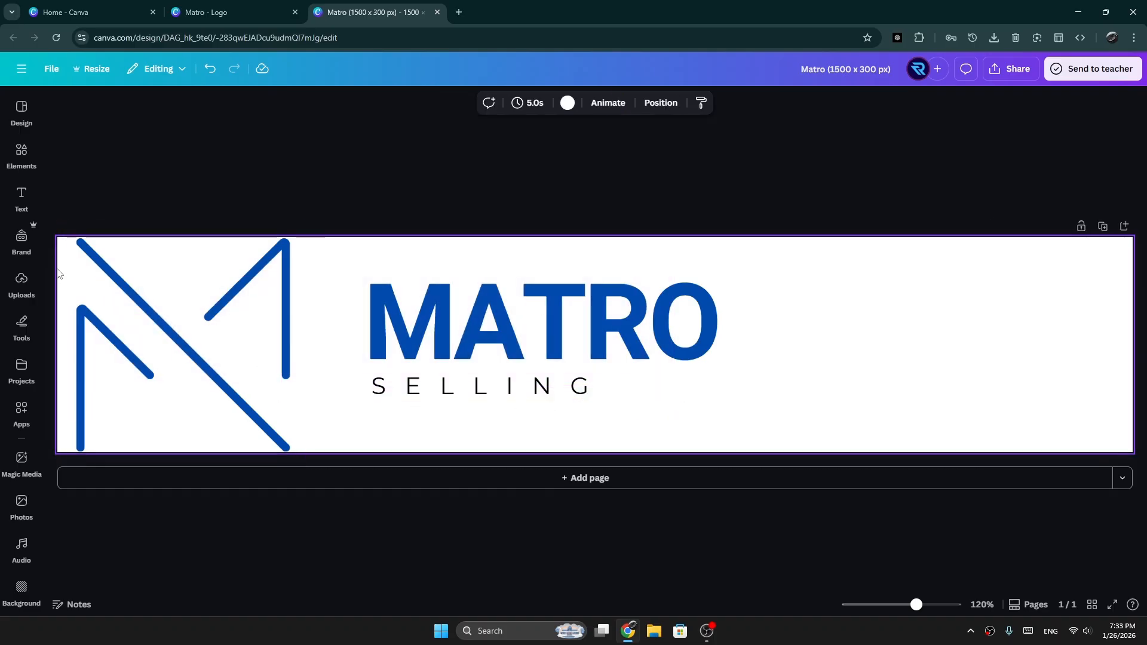
left_click_drag(58, 264, 119, 258)
left_click_drag(493, 313, 617, 309)
left_click_drag(557, 382, 665, 380)
left_click_drag(210, 335, 320, 328)
Step: Download the design as a PNG at size 1 with a transparent background and check the browser's recent downloads
left_click(51, 69)
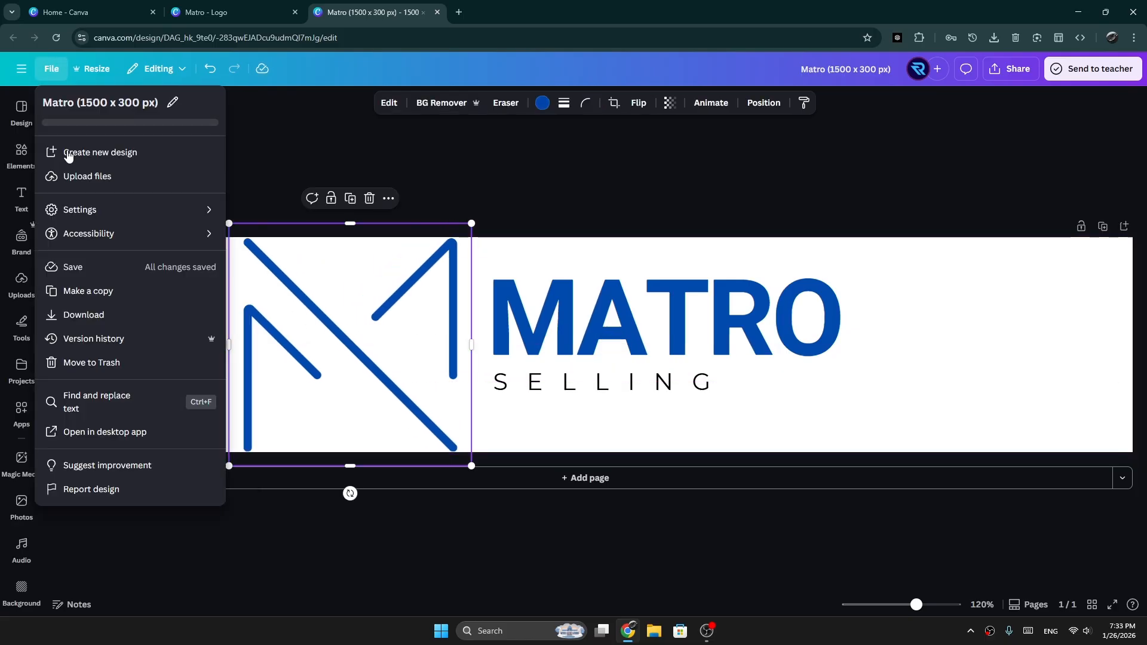
left_click(118, 342)
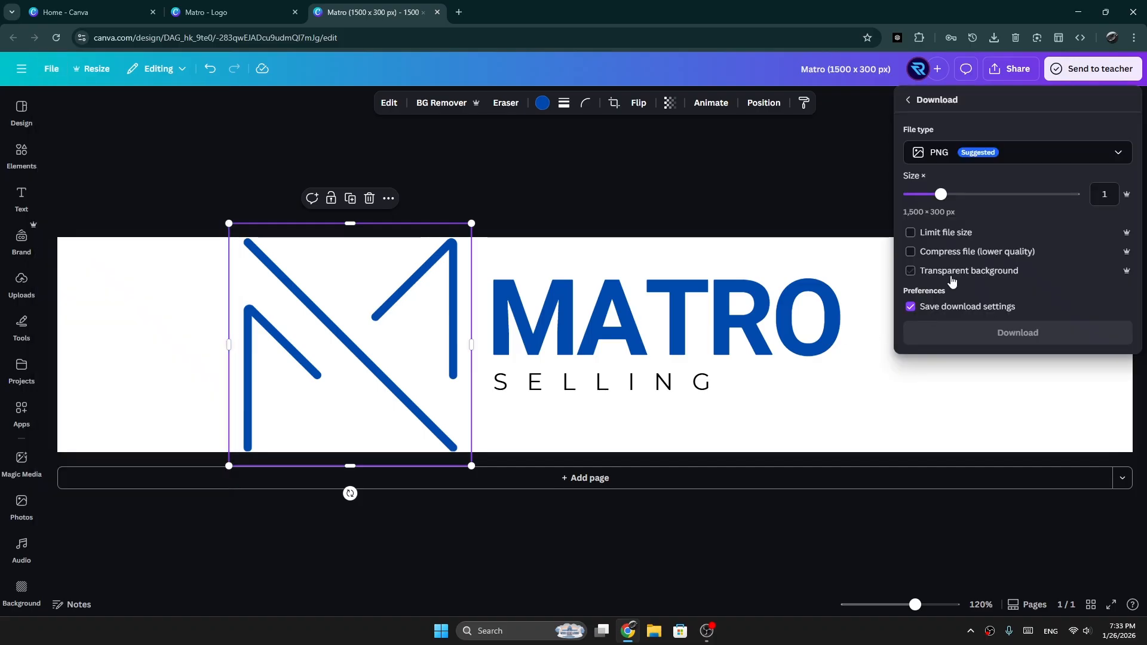
left_click(955, 277)
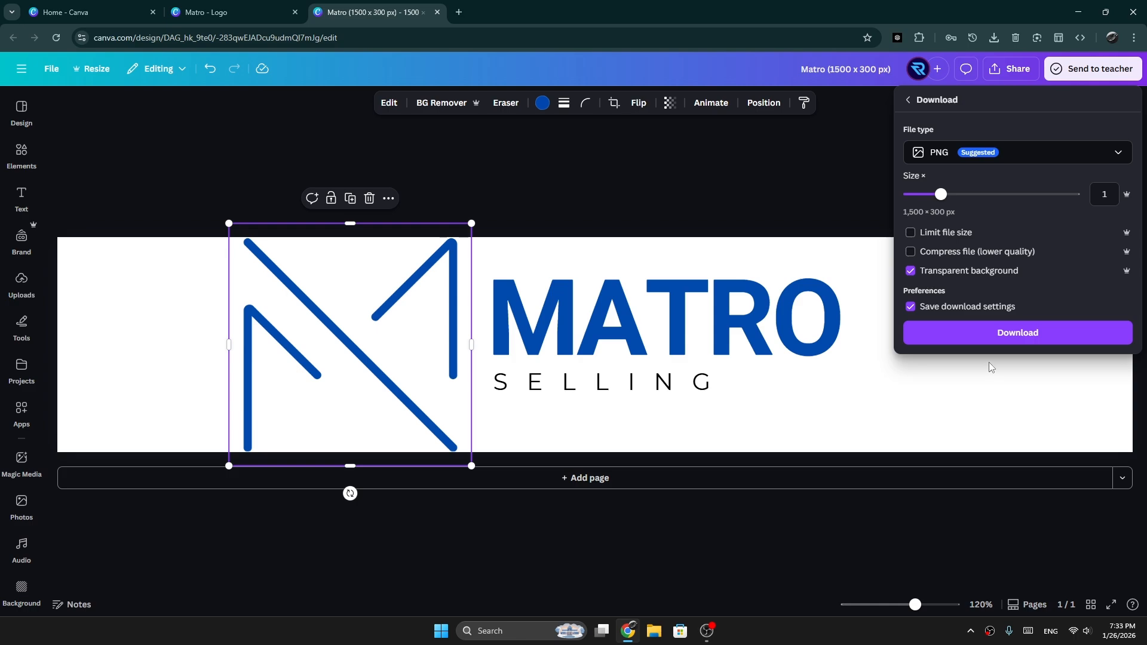
left_click(965, 335)
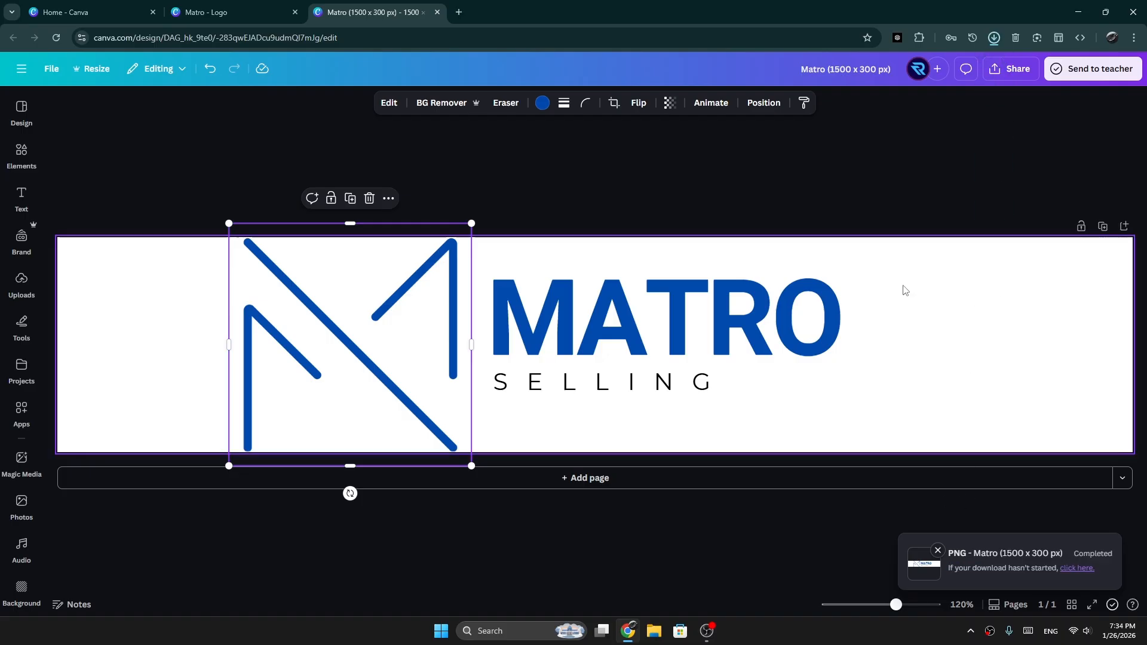
left_click(994, 38)
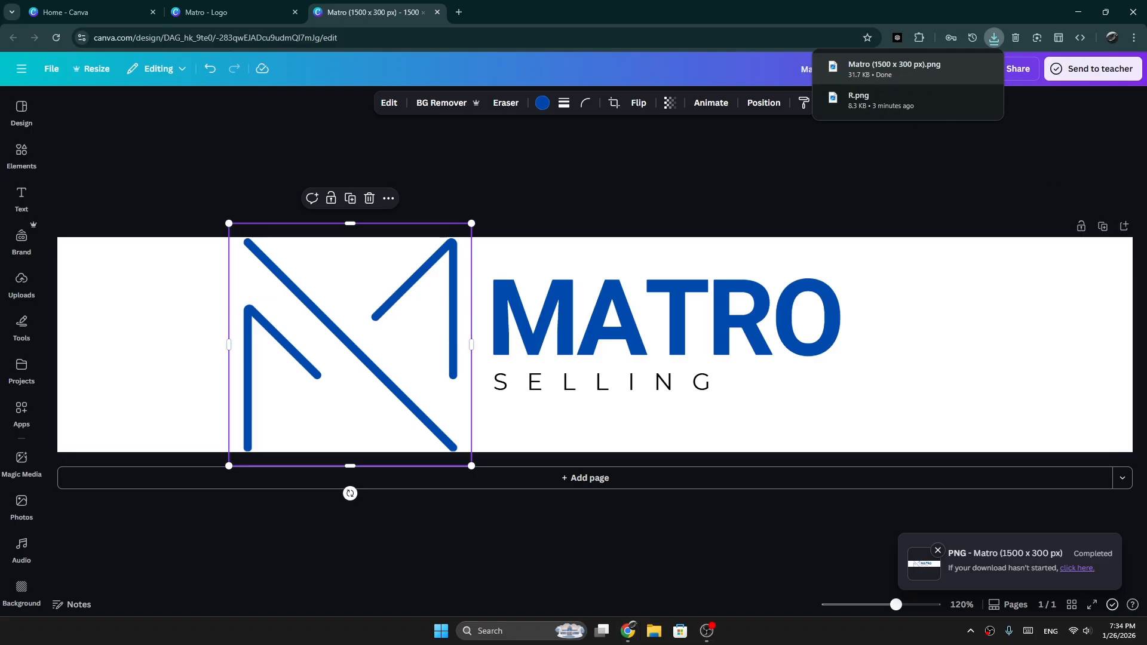
left_click(829, 160)
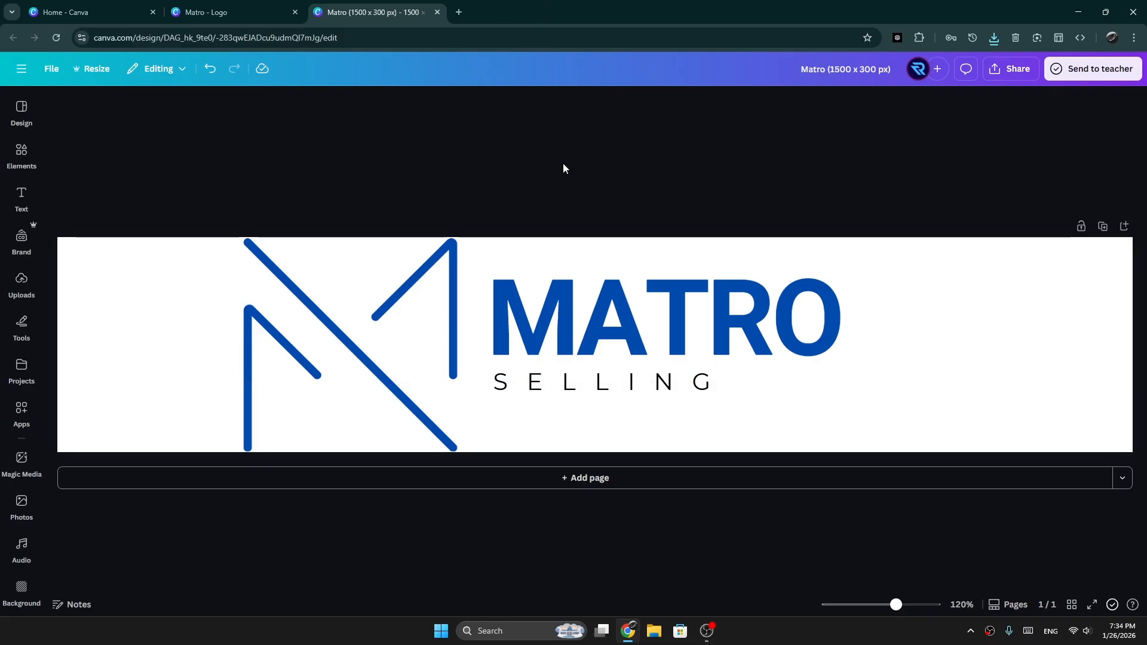
Step: Switch to File Explorer, open Matro (1500 x 300 px) from the Downloads folder and inspect the exported logo's transparent background
left_click(653, 638)
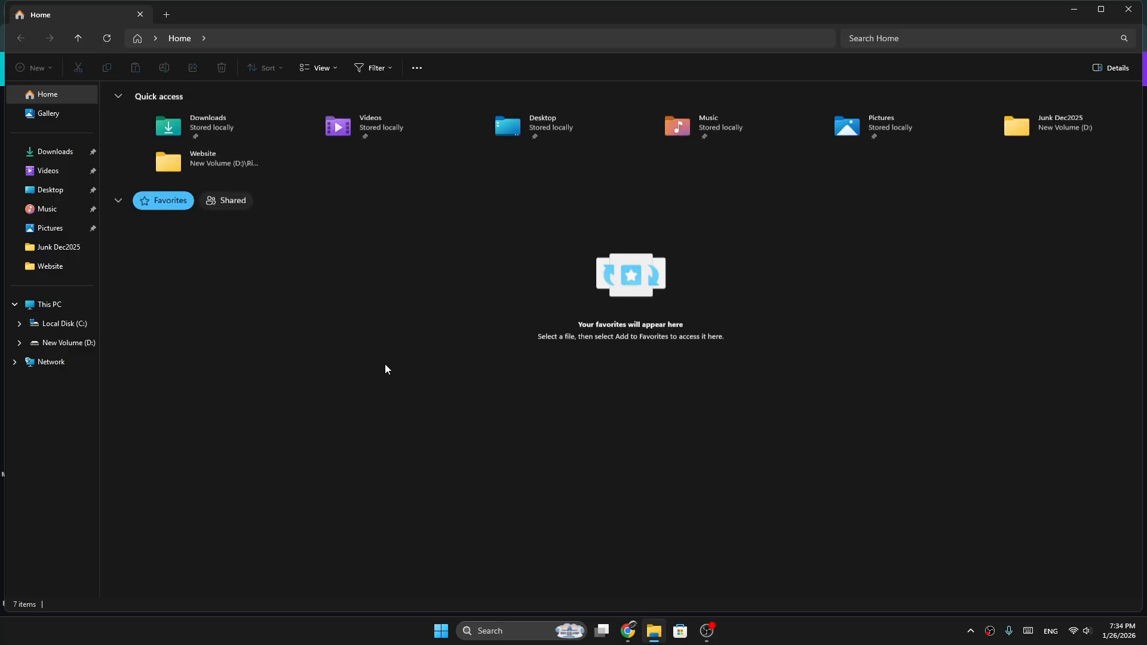
left_click(57, 155)
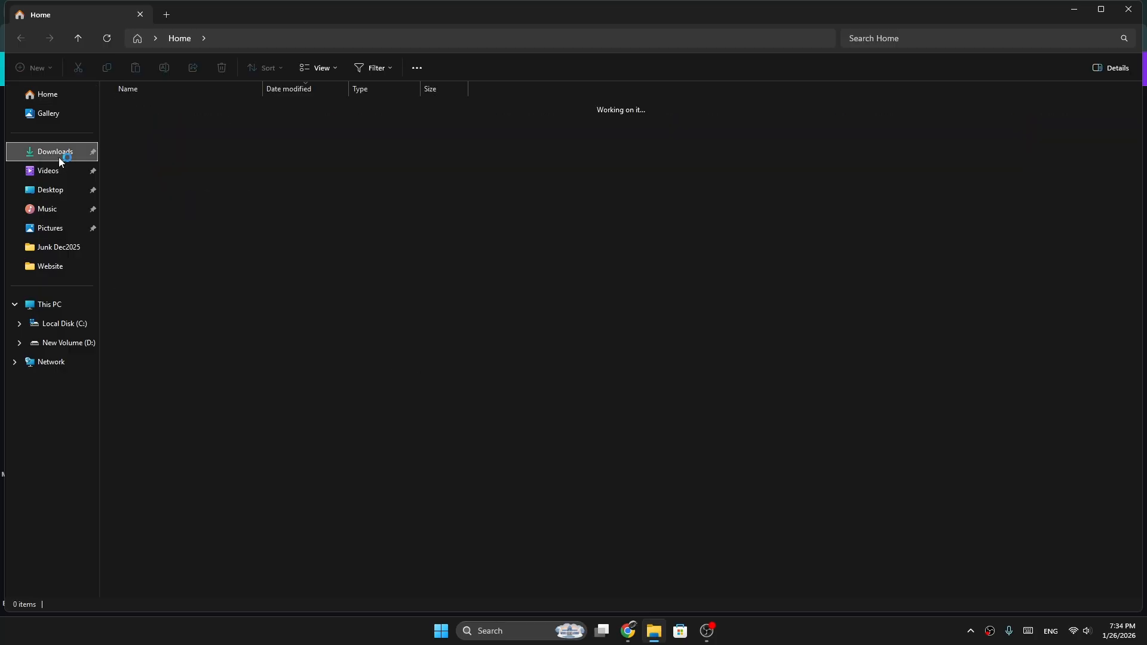
left_click(162, 124)
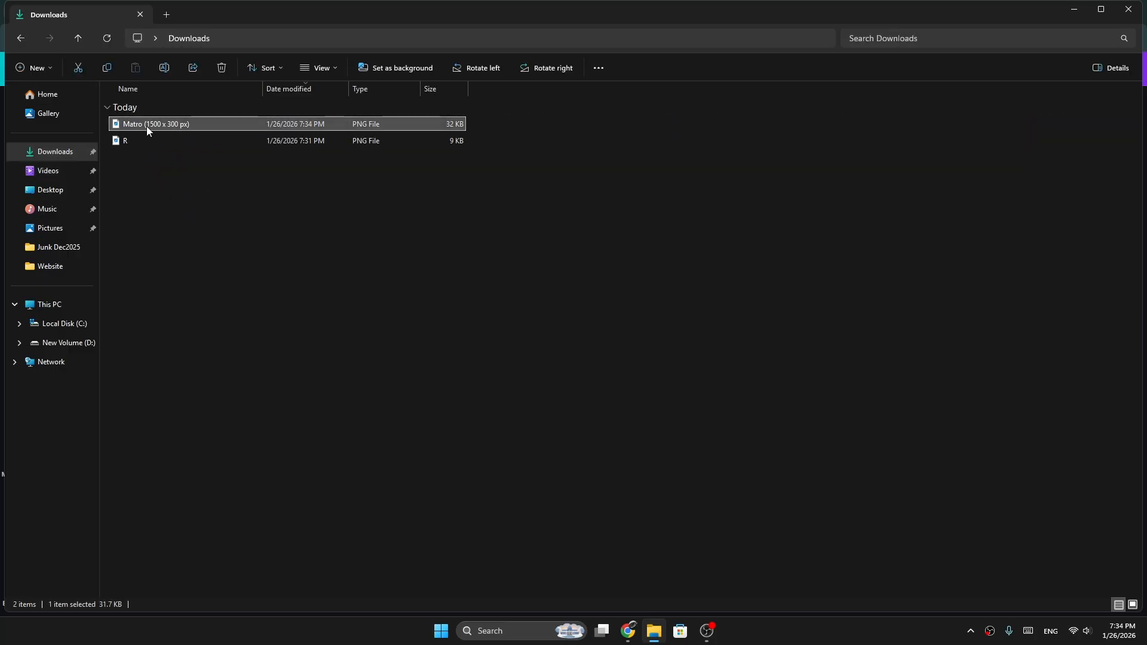
double_click(199, 125)
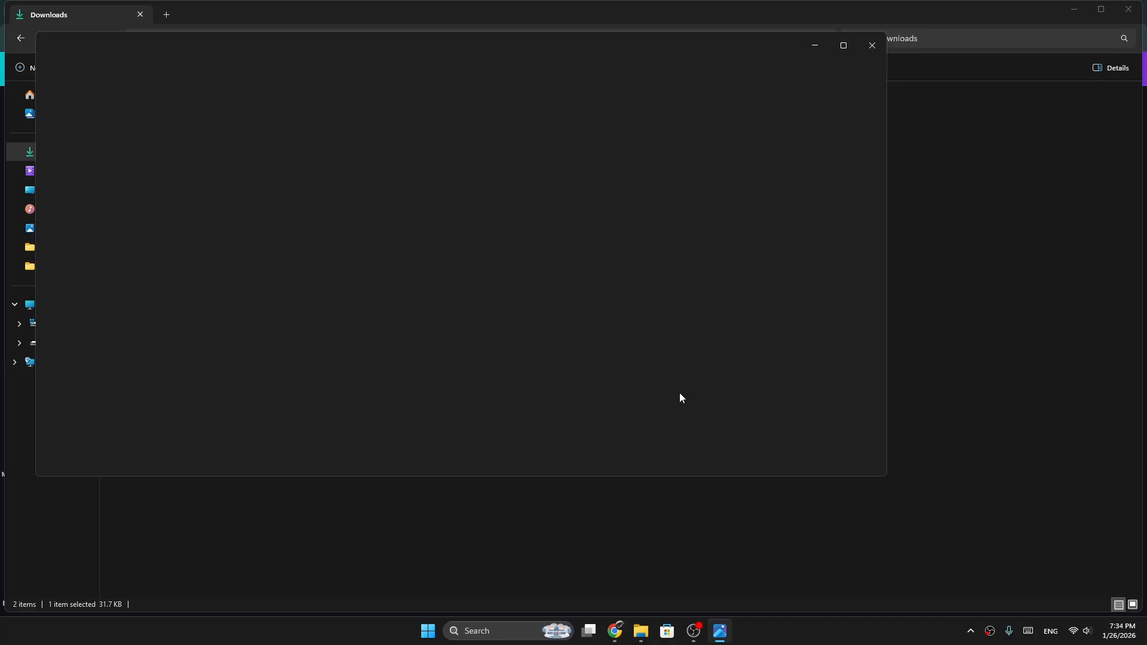
left_click_drag(886, 478, 825, 520)
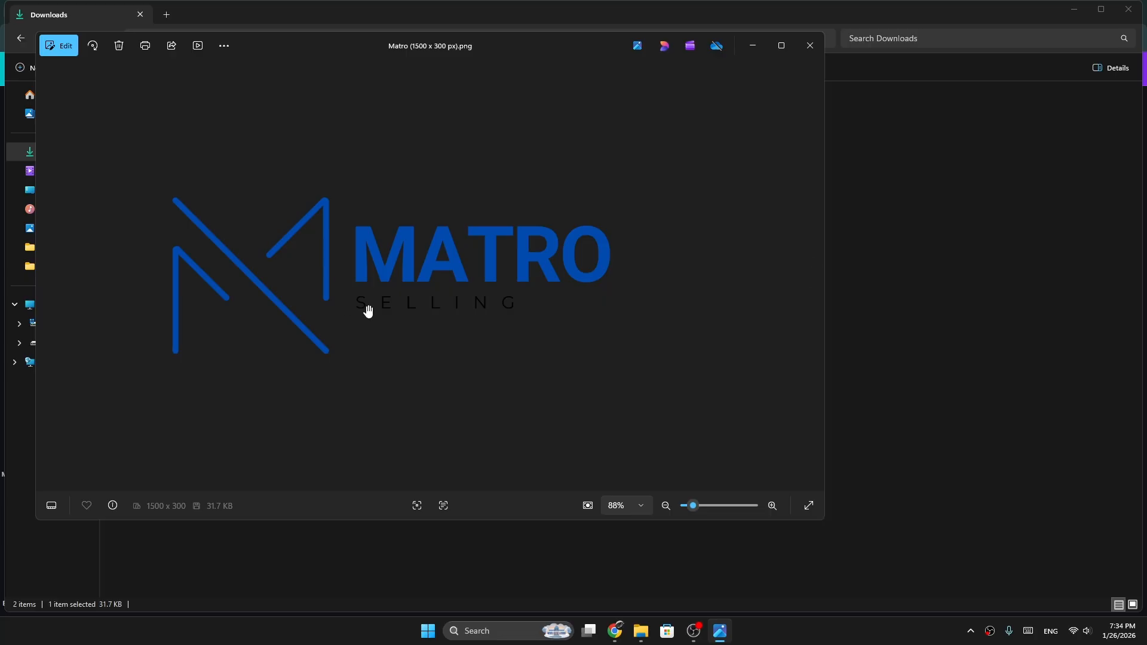
scroll(397, 325, "up", 3)
scroll(394, 323, "down", 3)
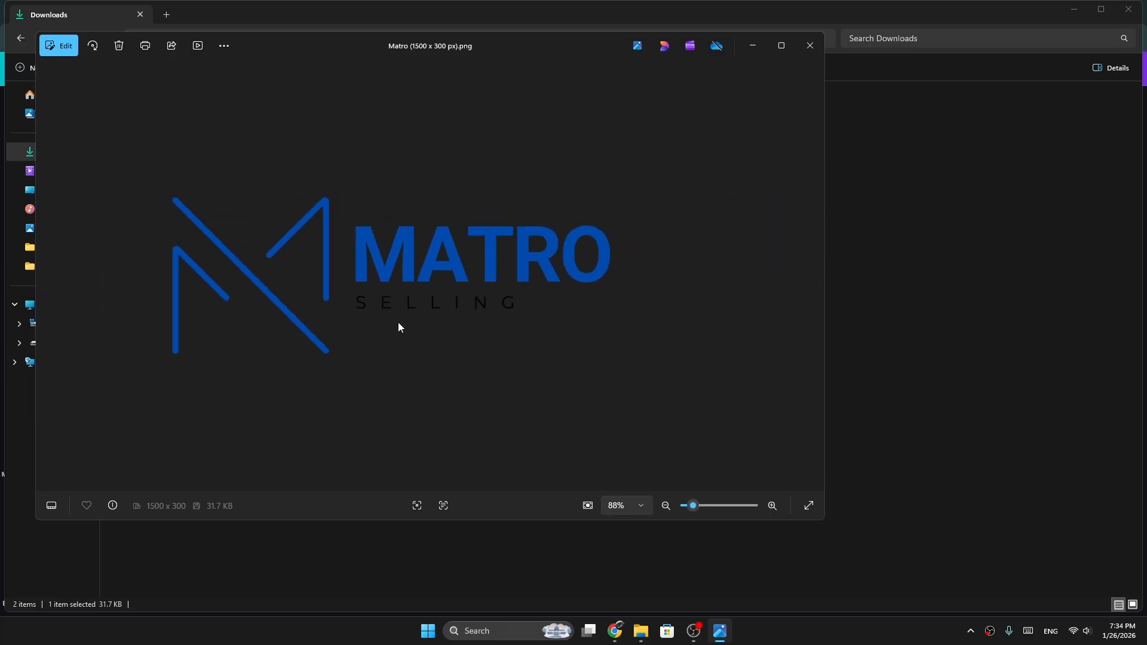